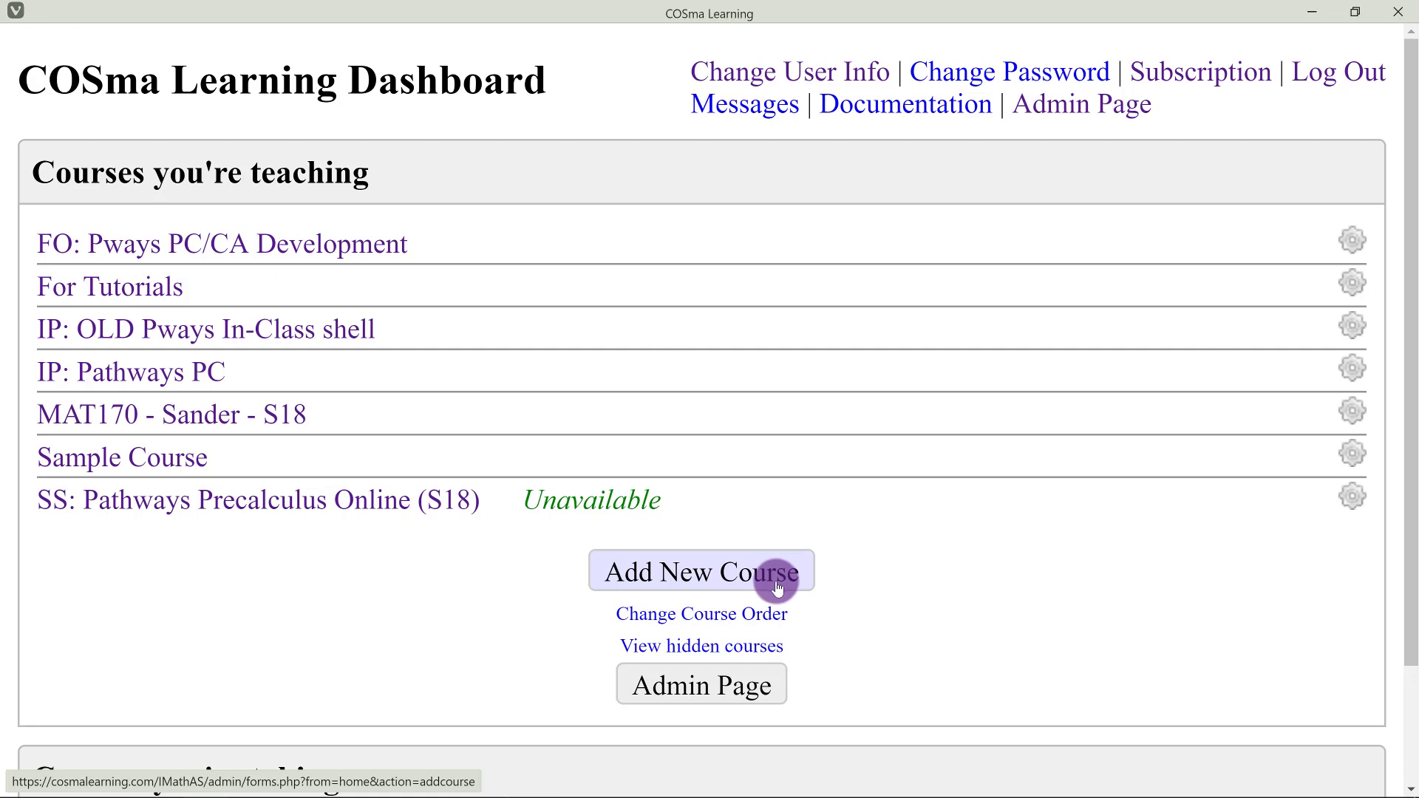
Start a new course from the dashboard's Add New Course button.
{"action": "left_click", "coordinate": [777, 587]}
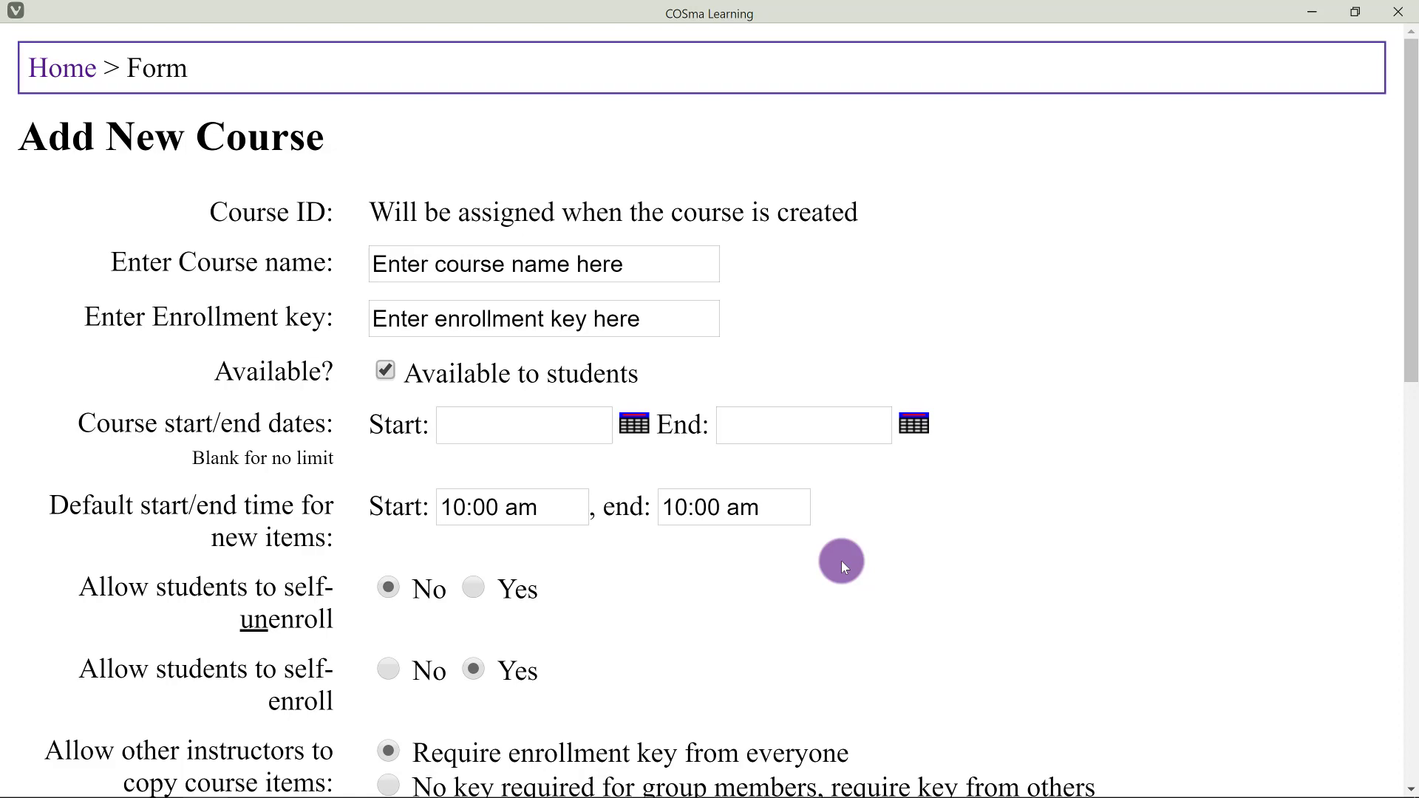
Replace the placeholder course name with 'For Tutorials (Part 2)'.
{"action": "scroll", "coordinate": [518, 318], "scroll_direction": "down", "scroll_amount": 12}
{"action": "scroll", "coordinate": [588, 436], "scroll_direction": "up", "scroll_amount": 12}
{"action": "left_click", "coordinate": [533, 262]}
{"action": "key", "text": "ctrl+a"}
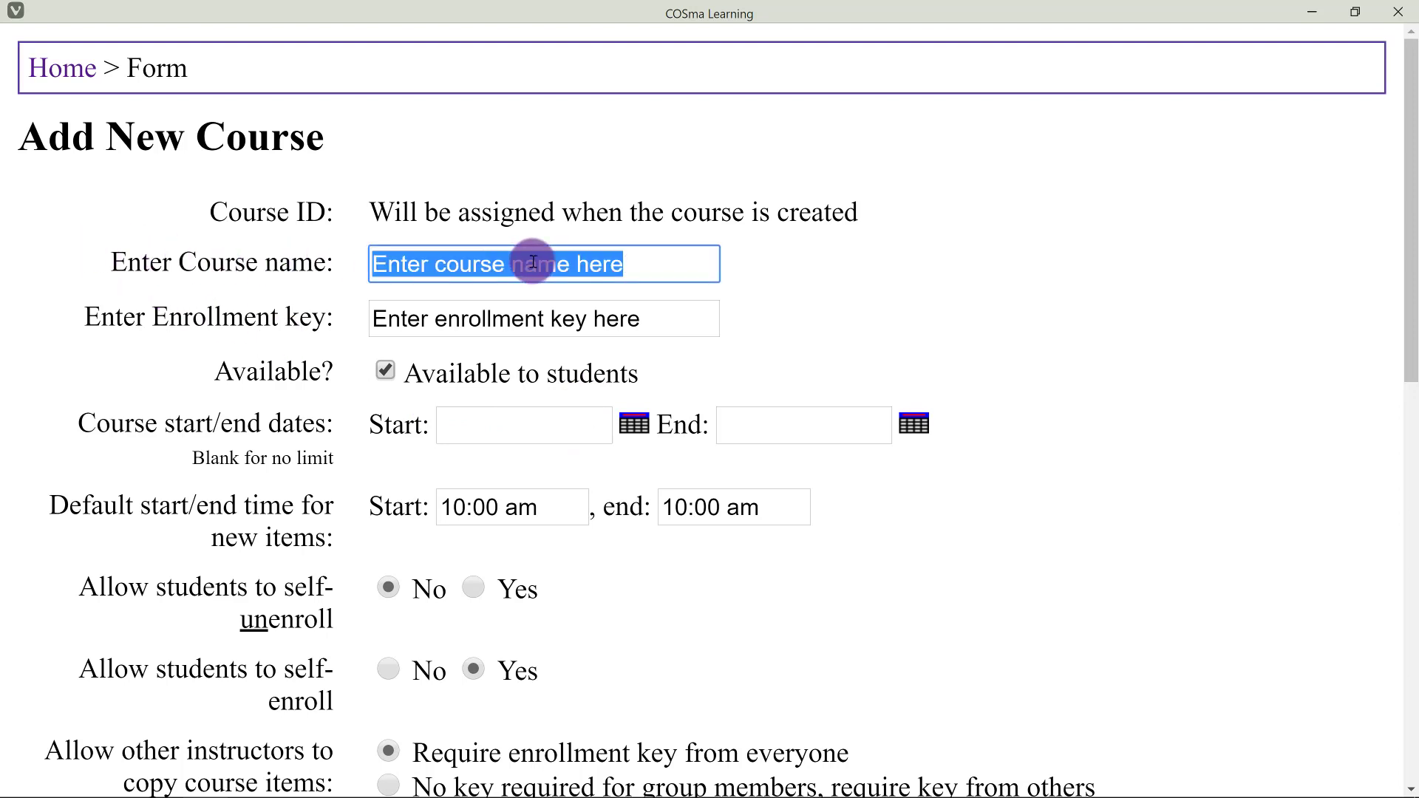
{"action": "key", "text": "BackSpace"}
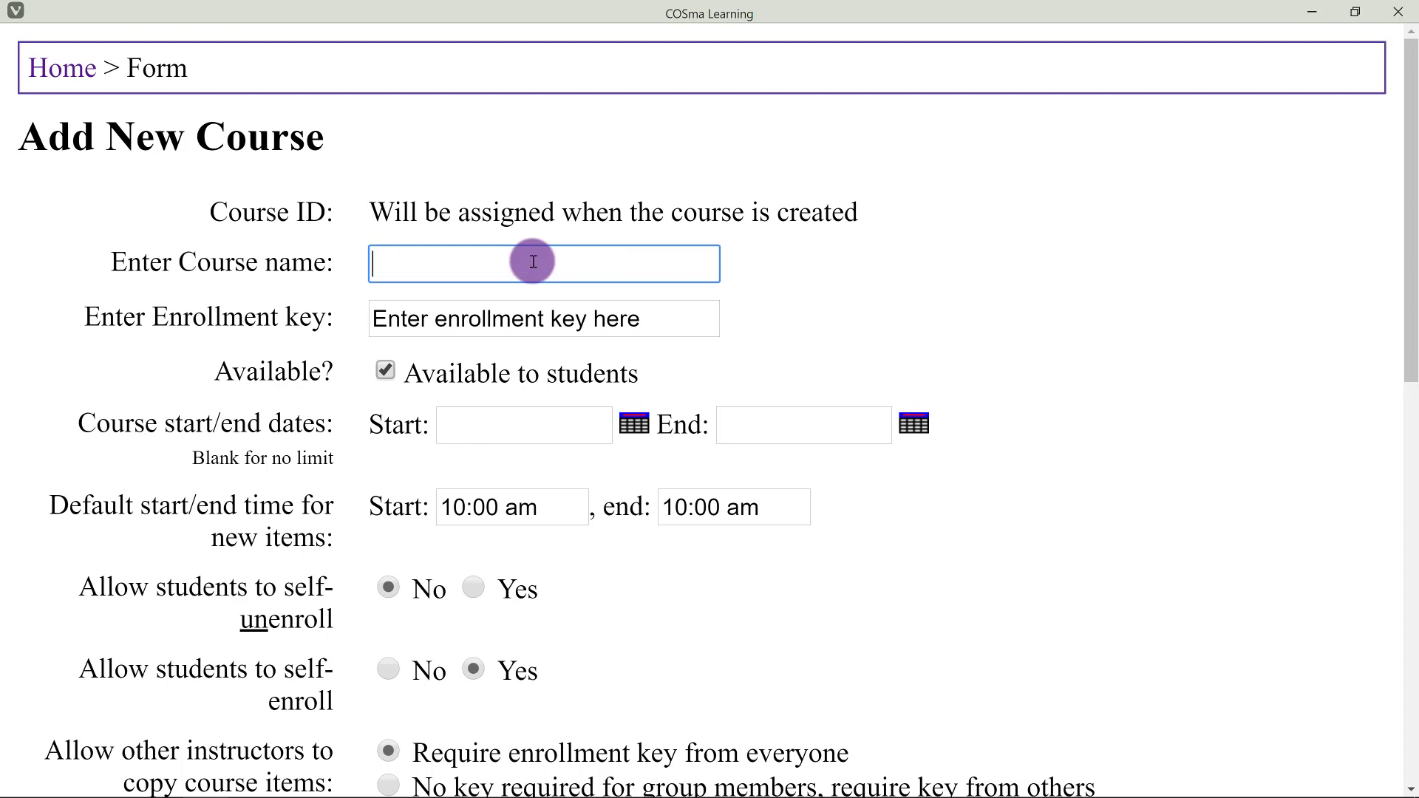
{"action": "type", "text": "For Tutorials (Part 2"}
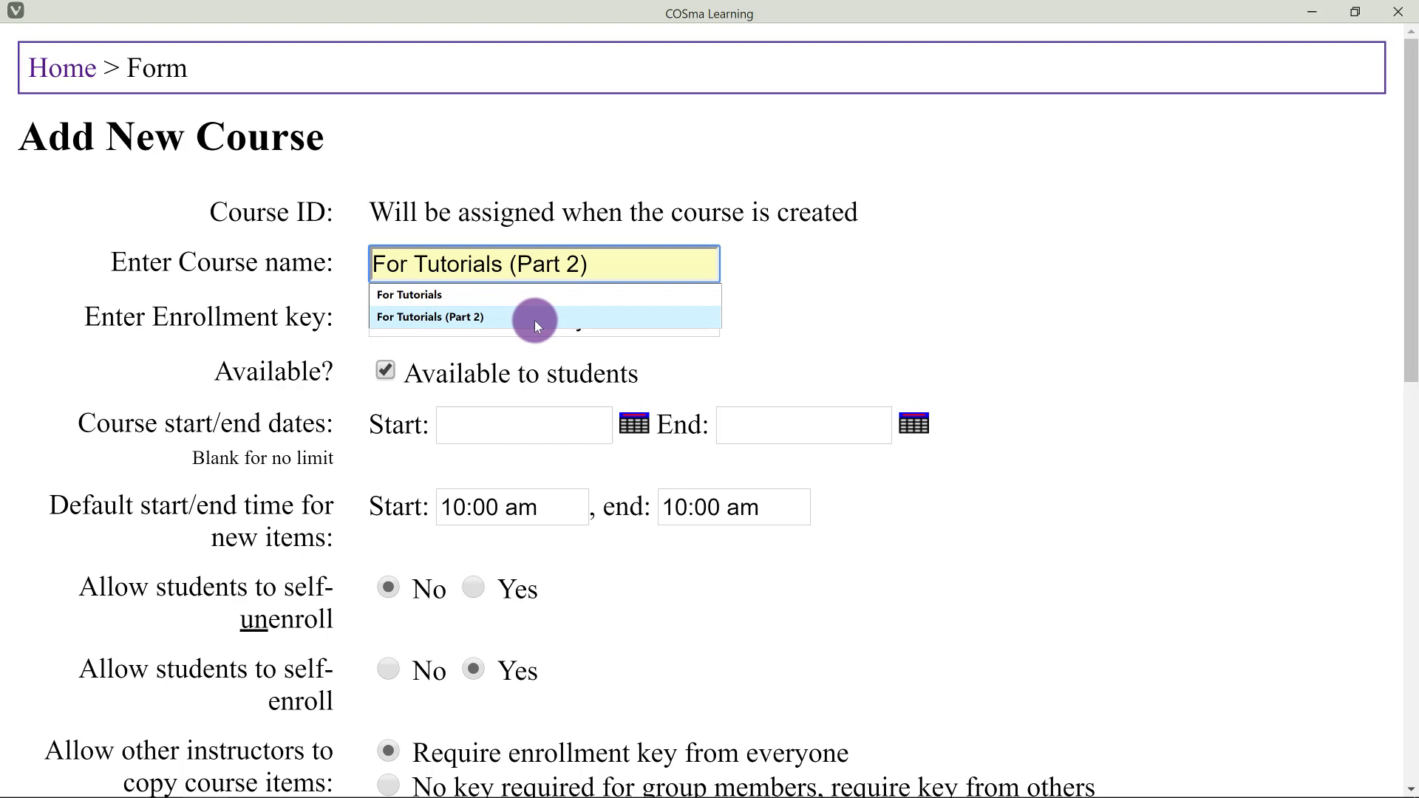
{"action": "left_click", "coordinate": [535, 321]}
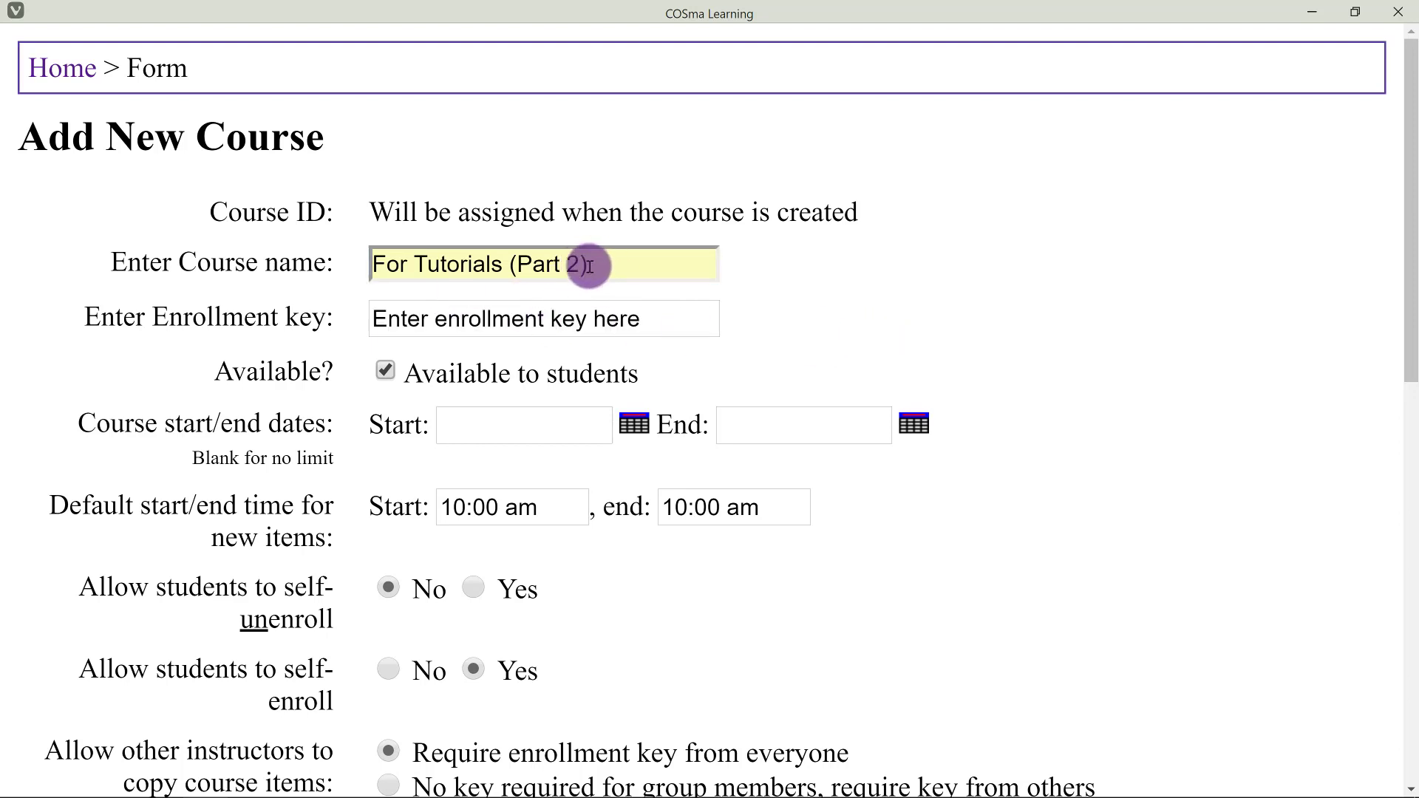
Replace the placeholder enrollment key with a new enrollment key.
{"action": "left_click", "coordinate": [675, 330]}
{"action": "left_click_drag", "start_coordinate": [676, 329], "coordinate": [318, 332]}
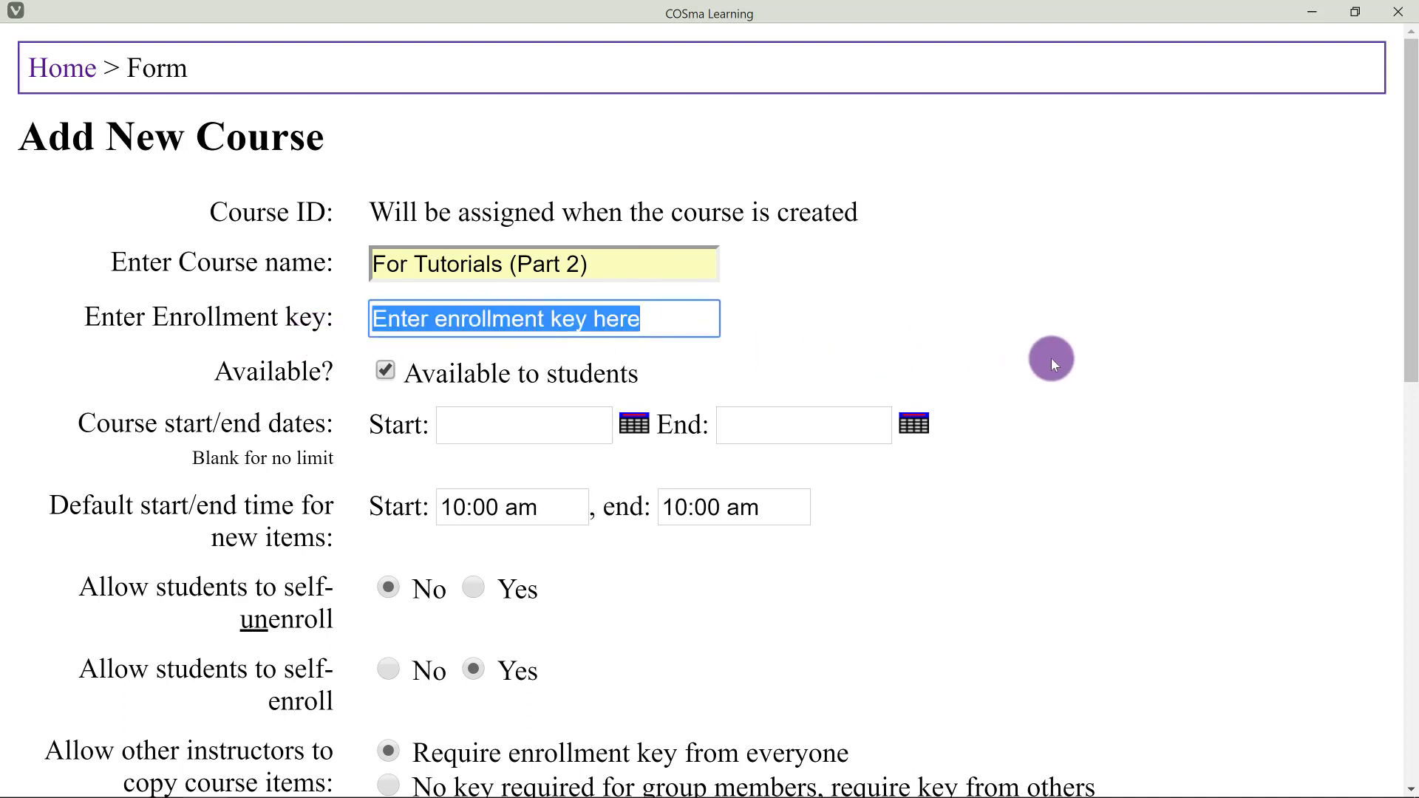
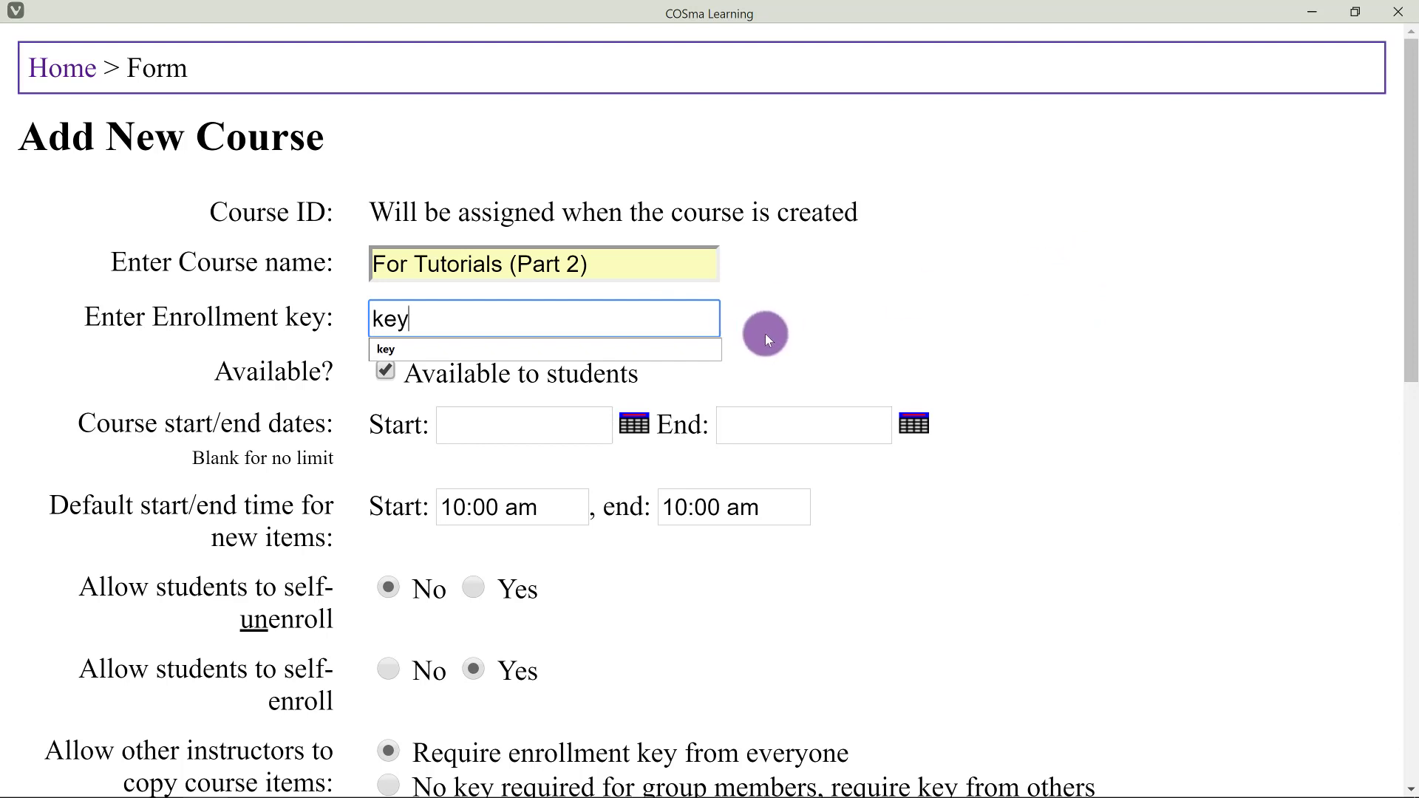
{"action": "left_click", "coordinate": [765, 335]}
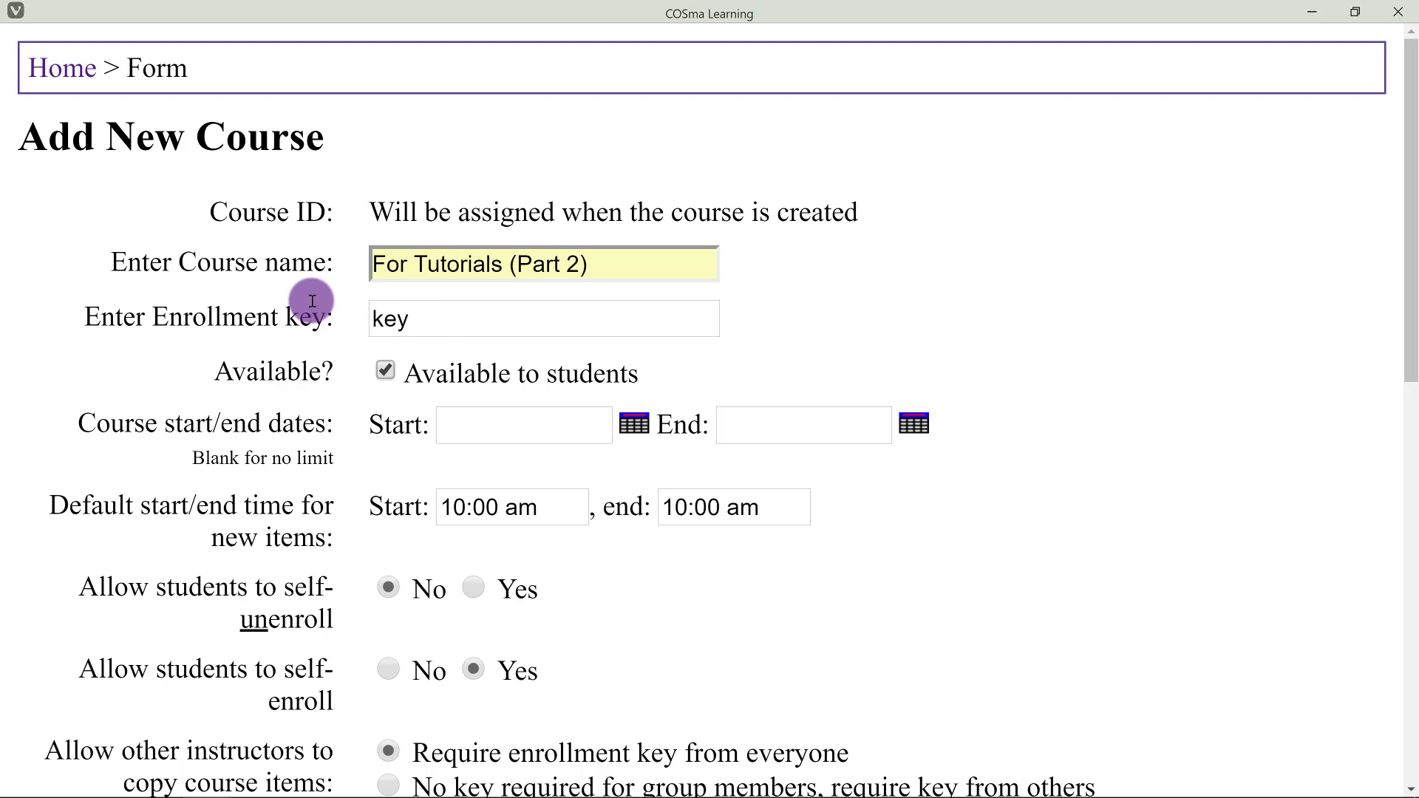
Change the default start time for new items from 10:00 am to 11:59 pm.
{"action": "scroll", "coordinate": [312, 300], "scroll_direction": "down", "scroll_amount": 1}
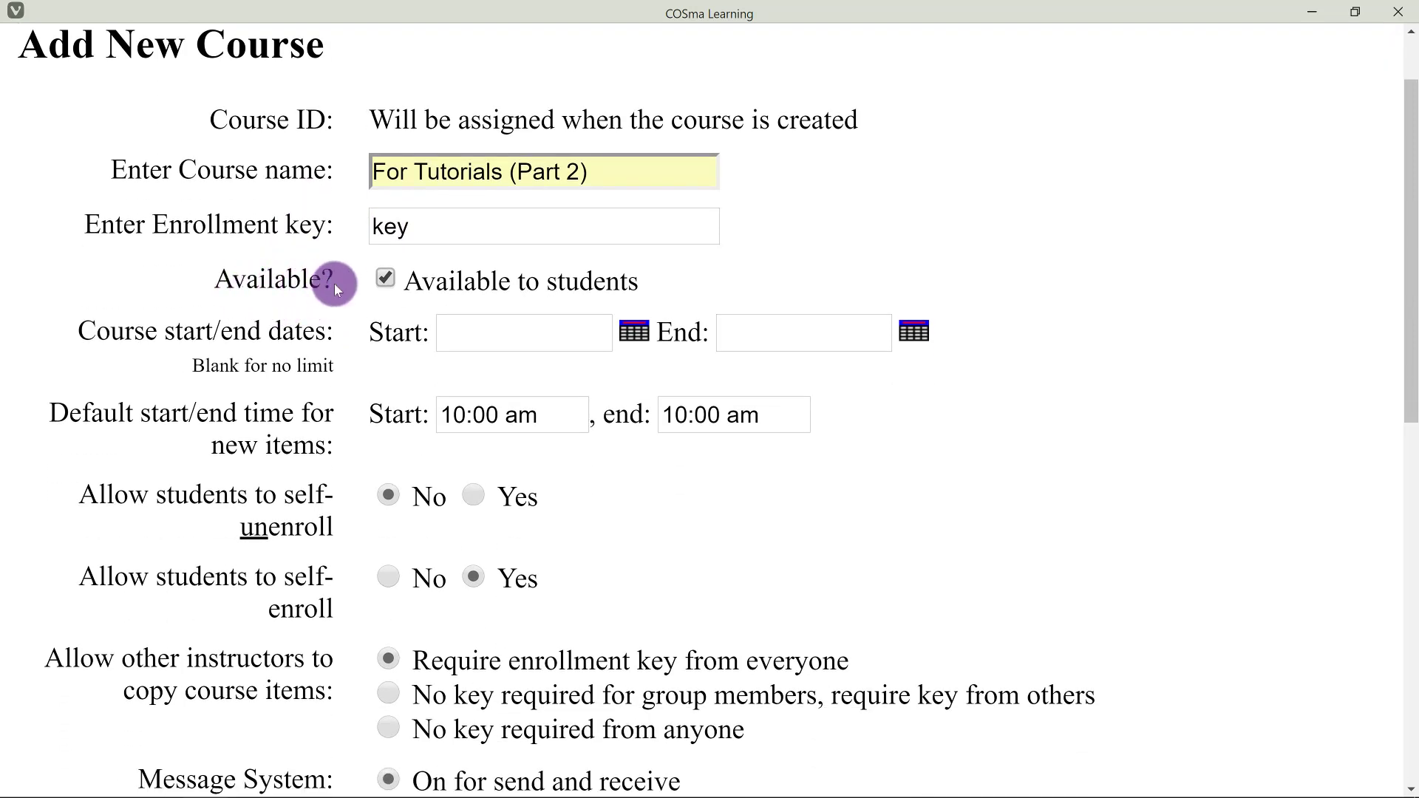
{"action": "scroll", "coordinate": [362, 272], "scroll_direction": "down", "scroll_amount": 1}
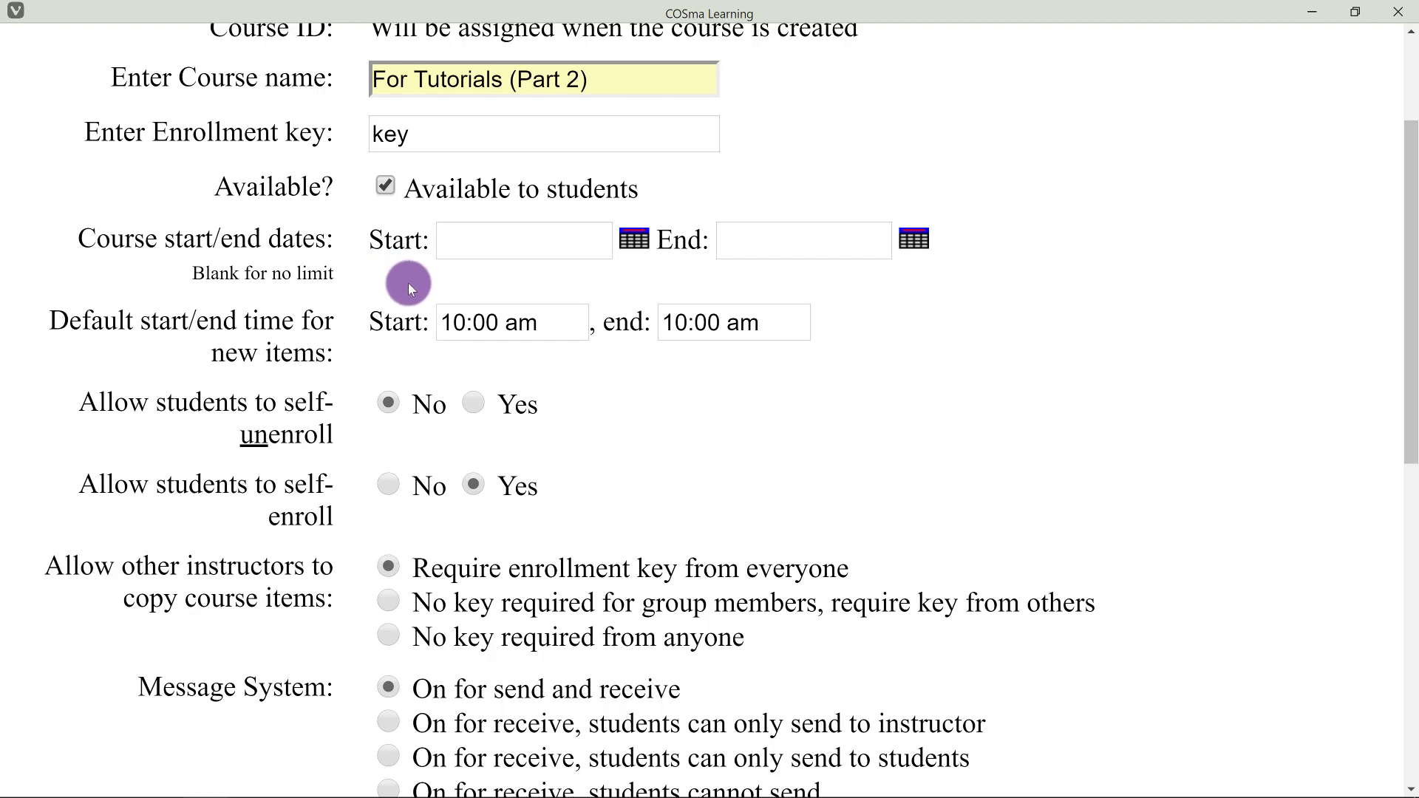
{"action": "scroll", "coordinate": [411, 287], "scroll_direction": "down", "scroll_amount": 1}
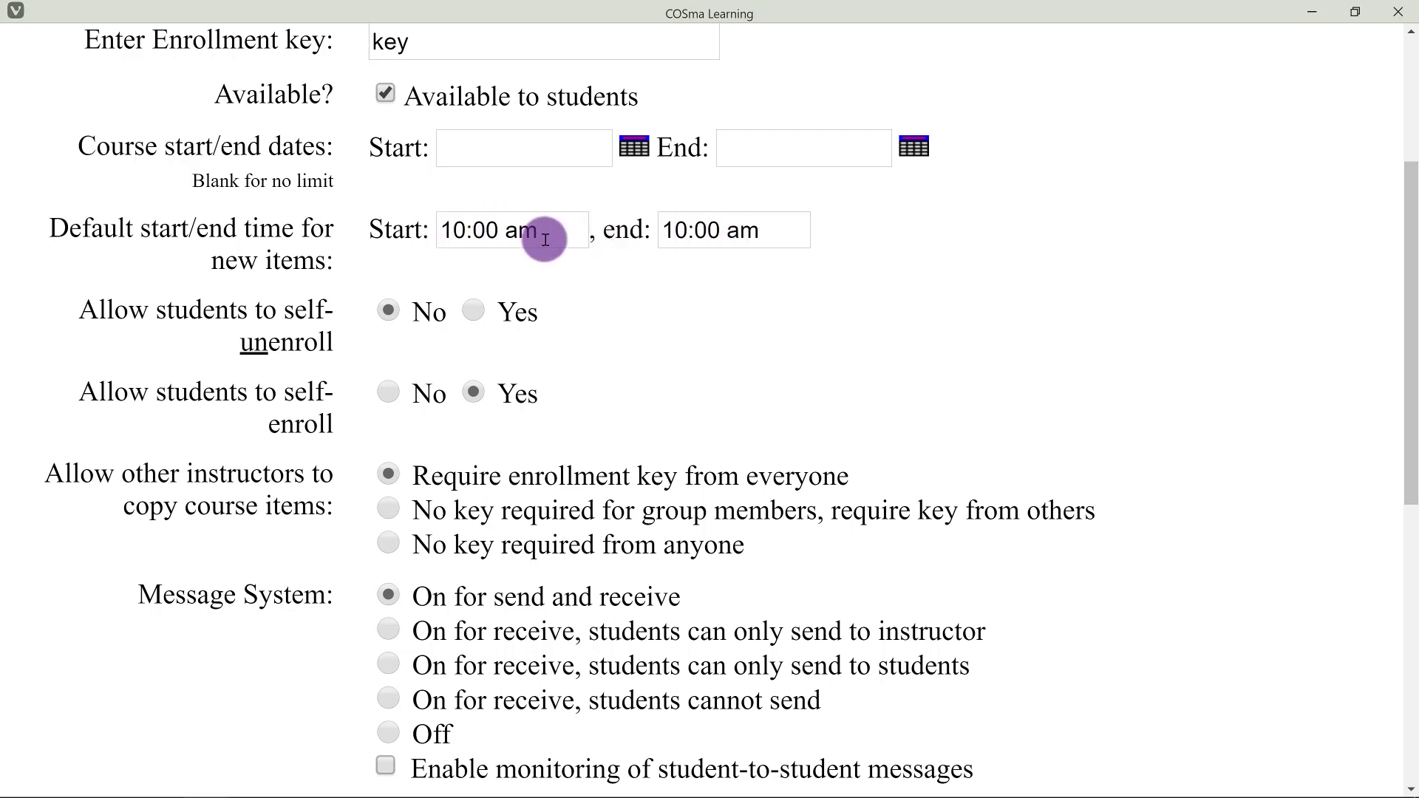
{"action": "left_click_drag", "start_coordinate": [547, 236], "coordinate": [382, 235]}
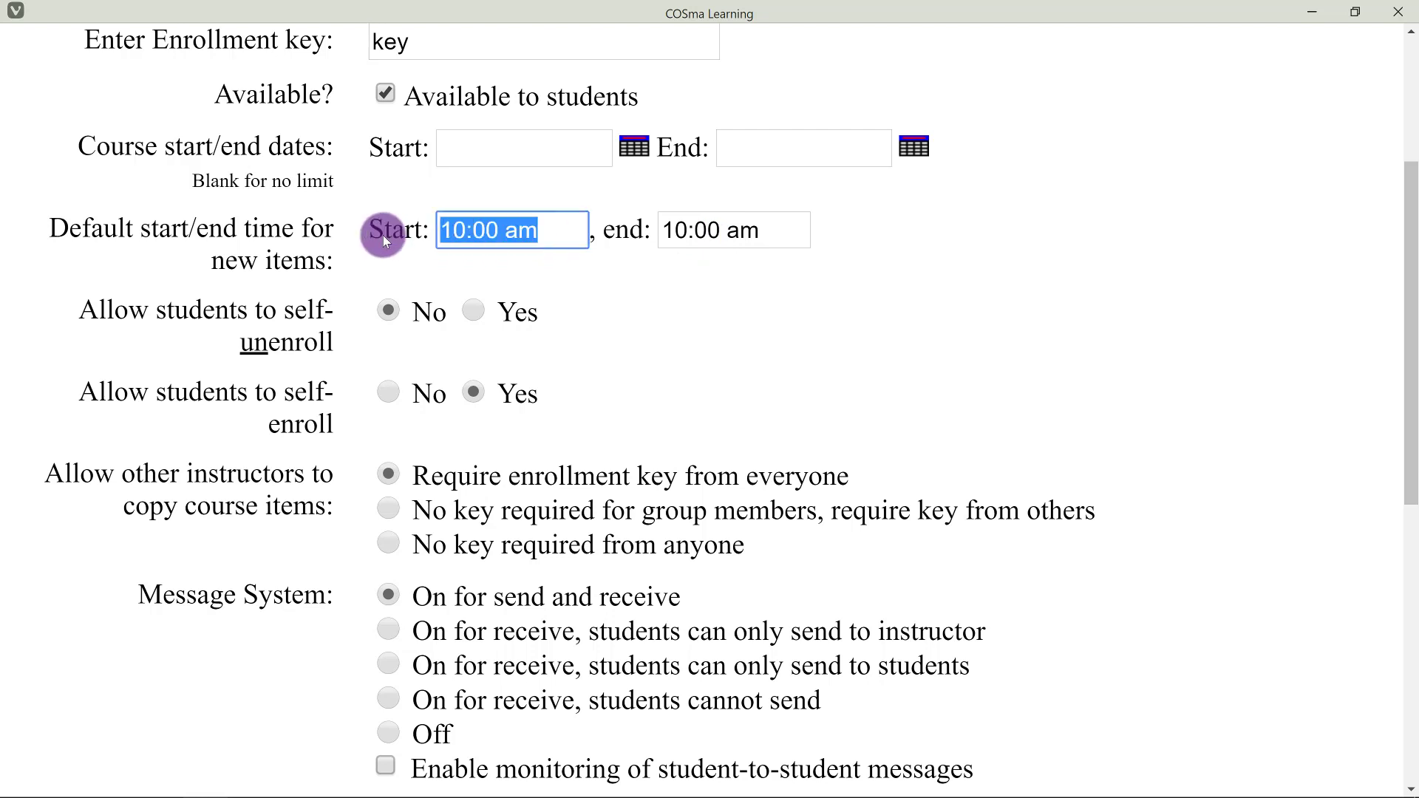
{"action": "type", "text": "11:59 pm"}
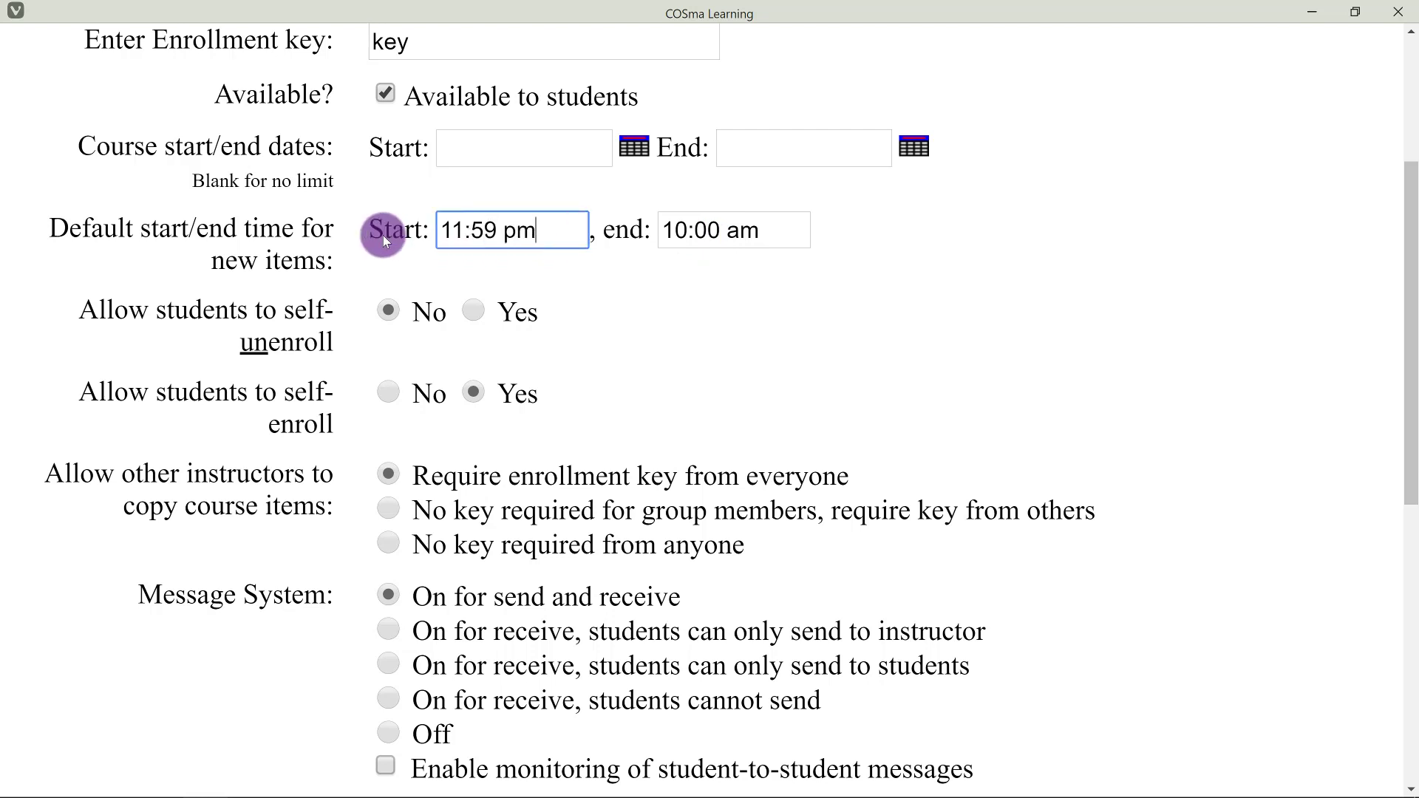
{"action": "left_click", "coordinate": [722, 304]}
{"action": "scroll", "coordinate": [719, 303], "scroll_direction": "down", "scroll_amount": 5}
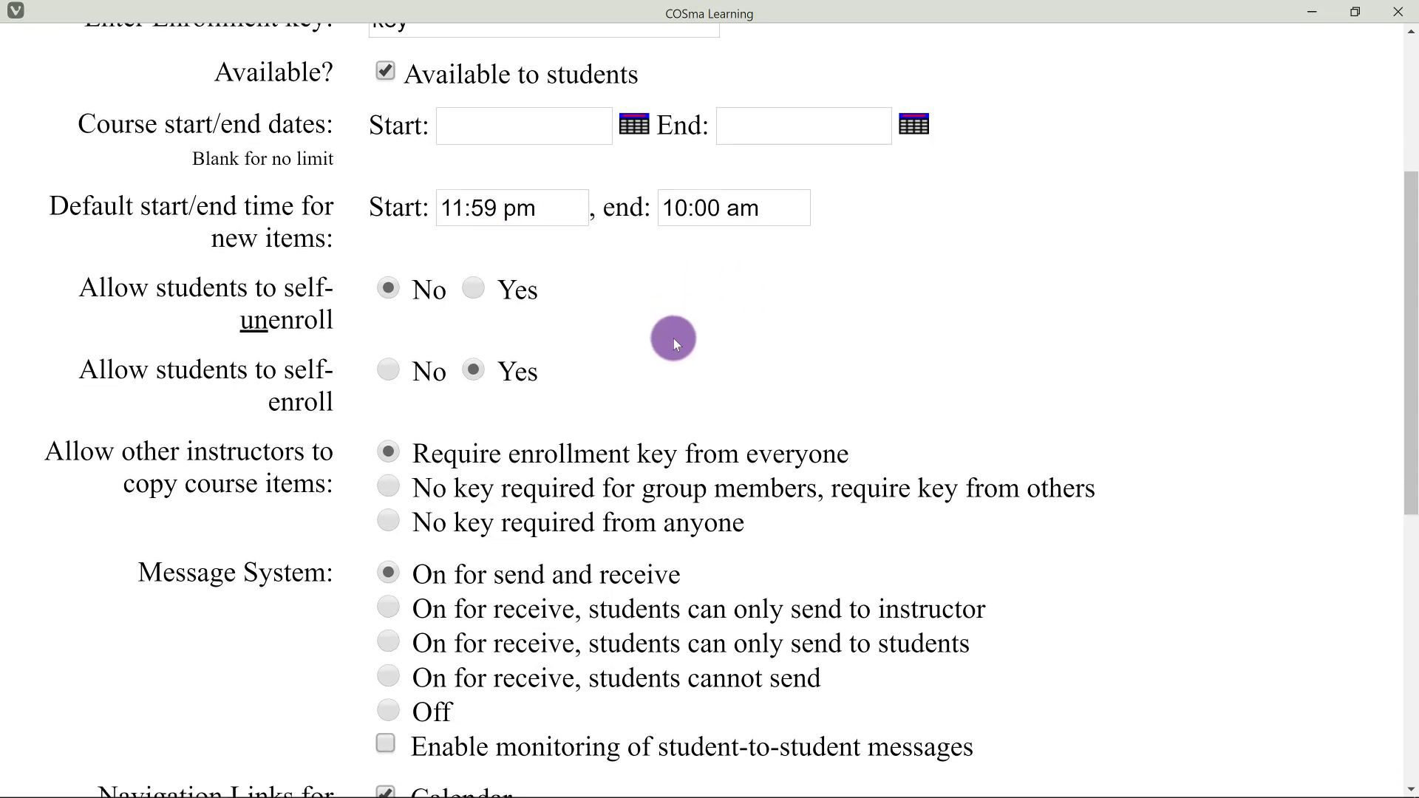
{"action": "scroll", "coordinate": [592, 317], "scroll_direction": "down", "scroll_amount": 3}
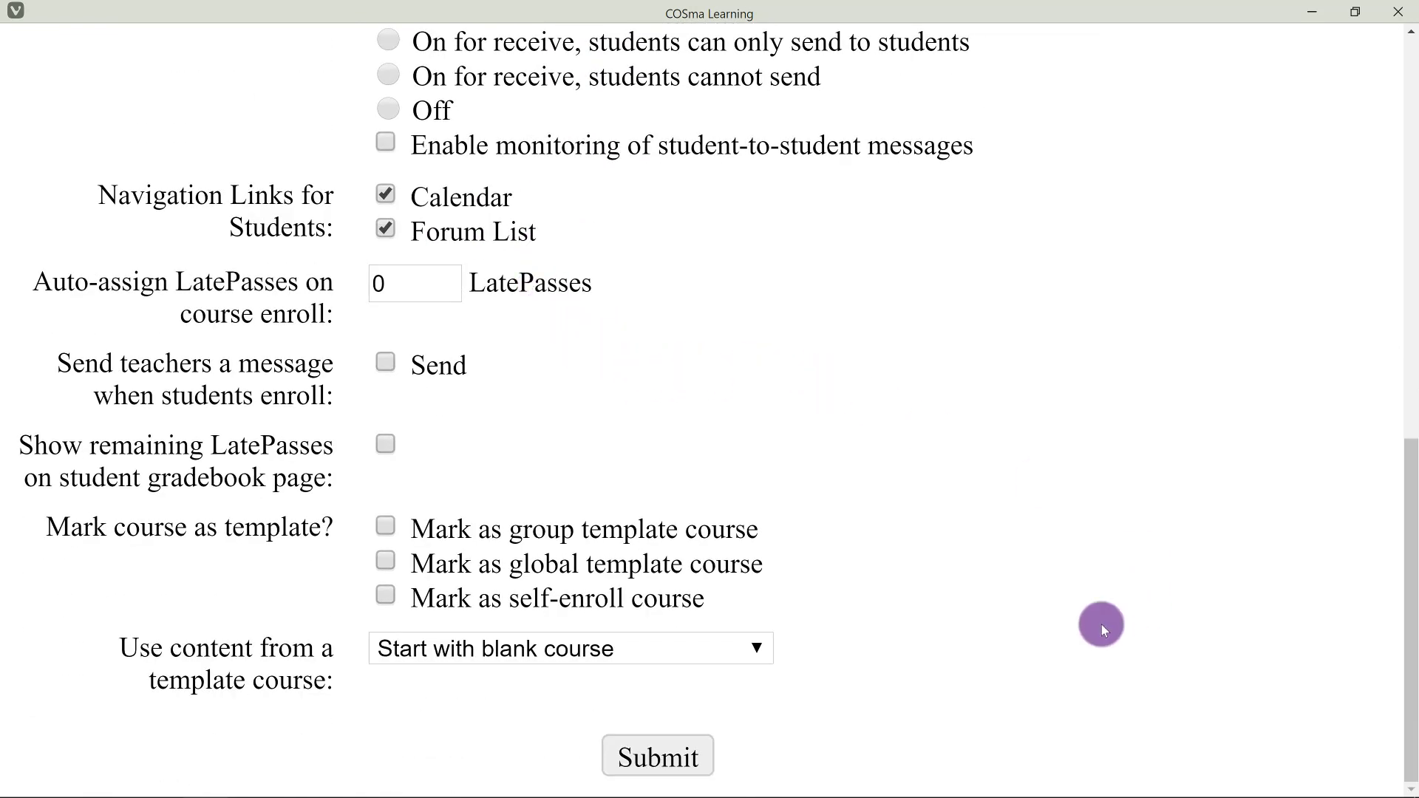
Submit the new course, then enter it from the confirmation page.
{"action": "left_click", "coordinate": [703, 748]}
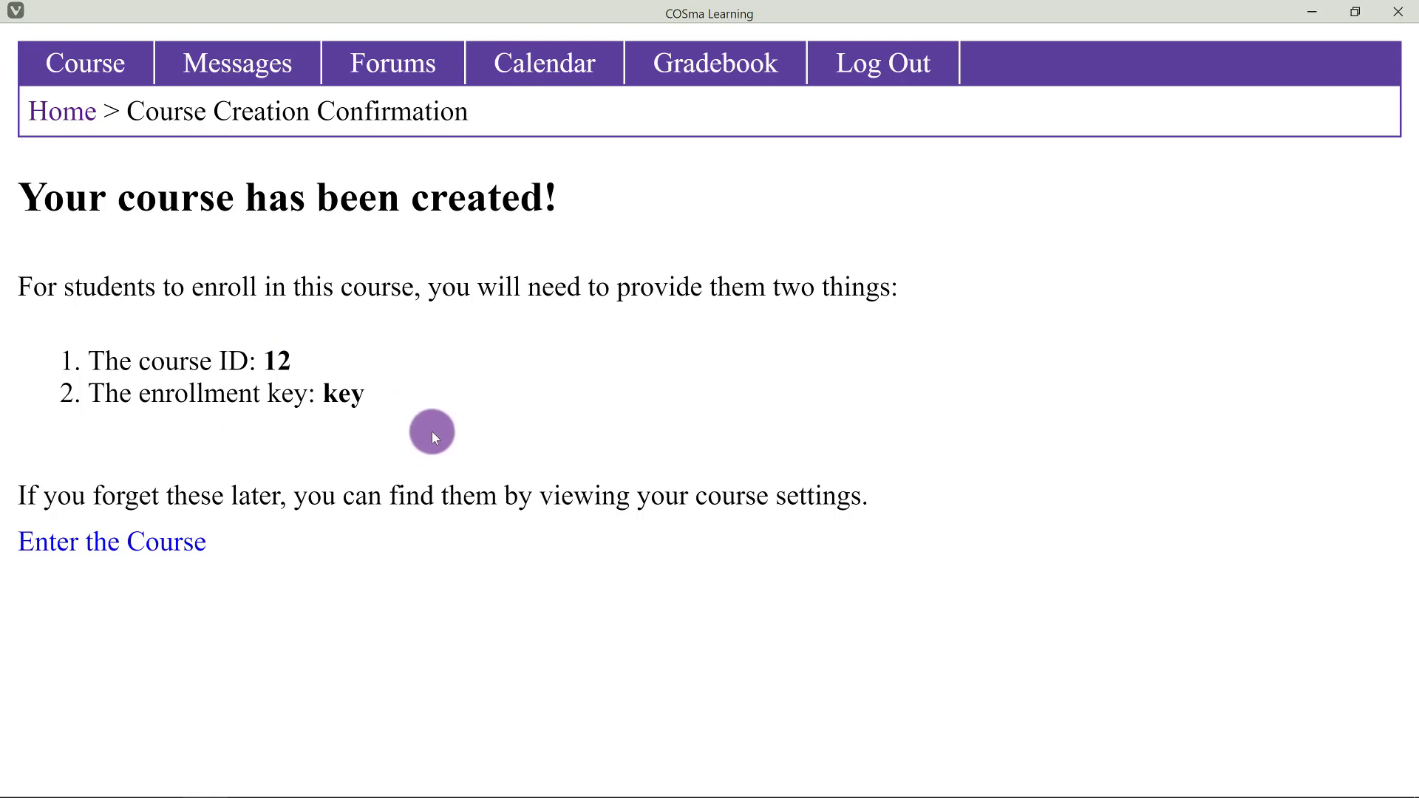
{"action": "left_click", "coordinate": [151, 551]}
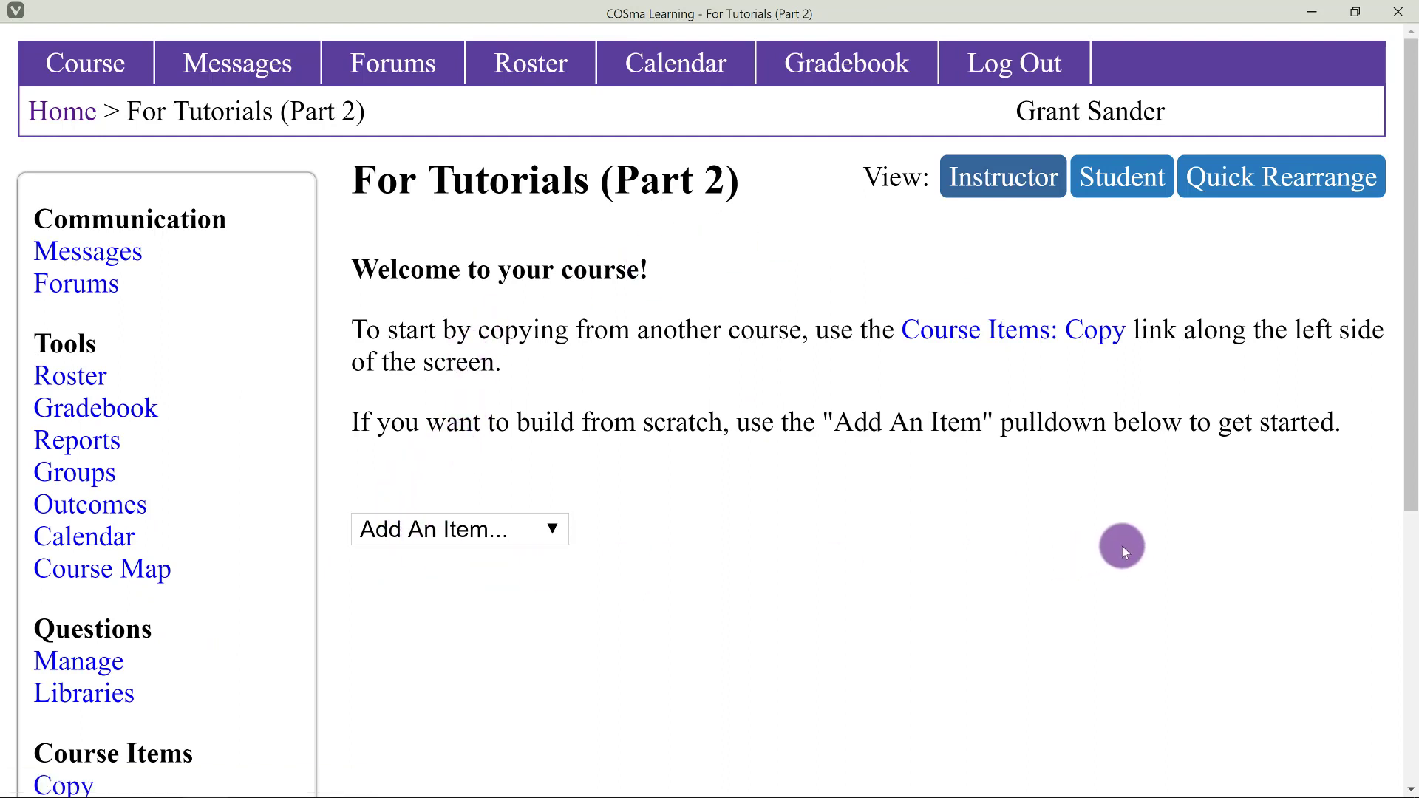
{"action": "left_click", "coordinate": [485, 533]}
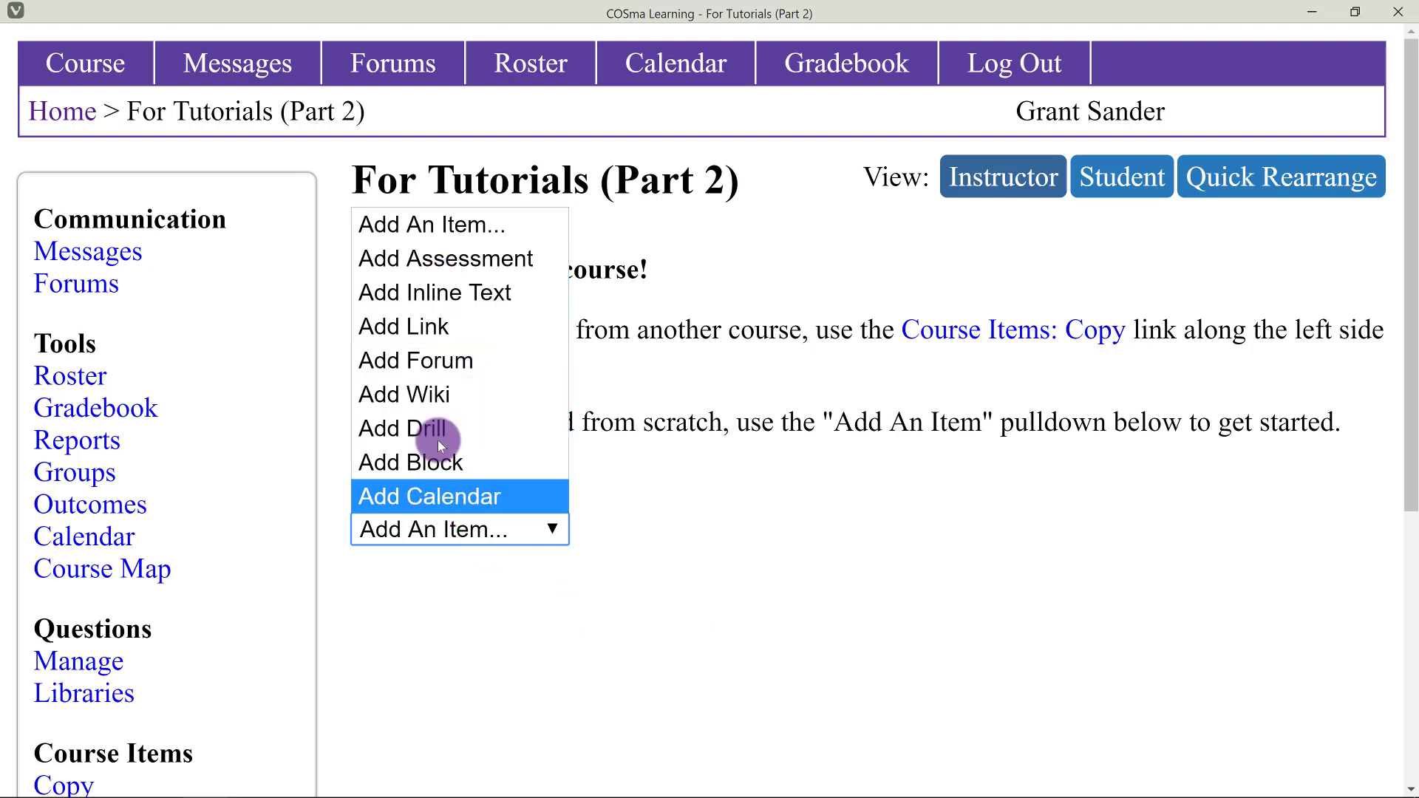
{"action": "left_click", "coordinate": [632, 525]}
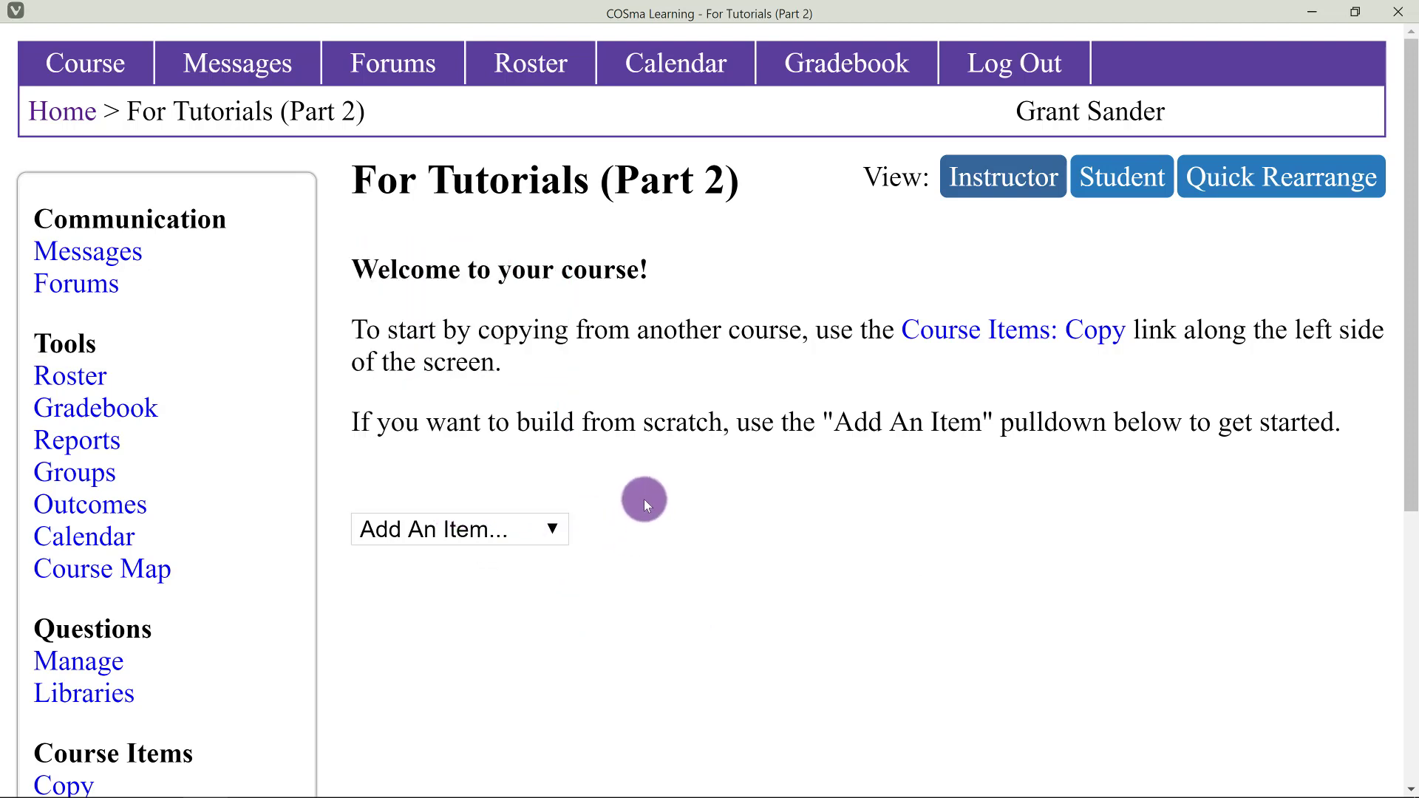
{"action": "scroll", "coordinate": [646, 503], "scroll_direction": "down", "scroll_amount": 2}
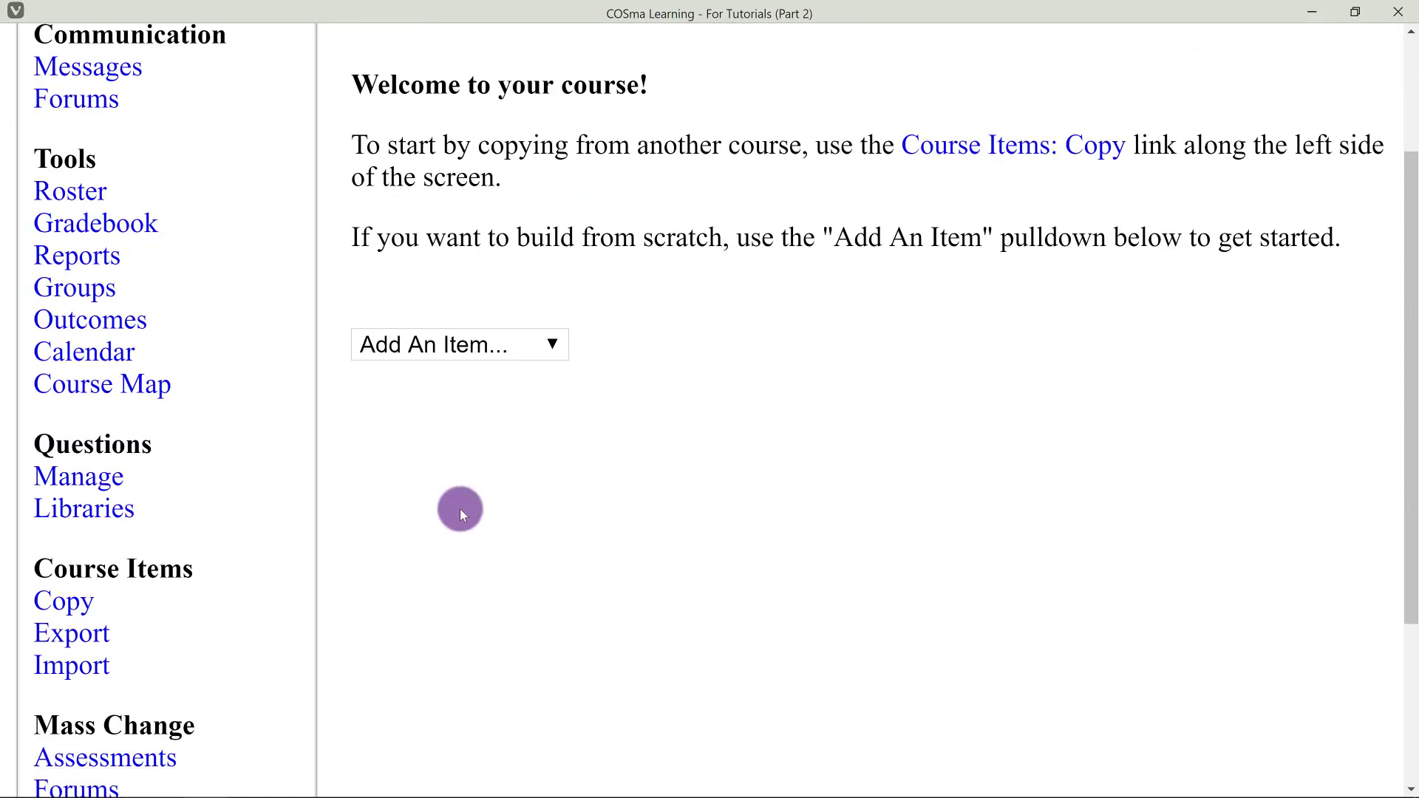
{"action": "scroll", "coordinate": [485, 522], "scroll_direction": "down", "scroll_amount": 1}
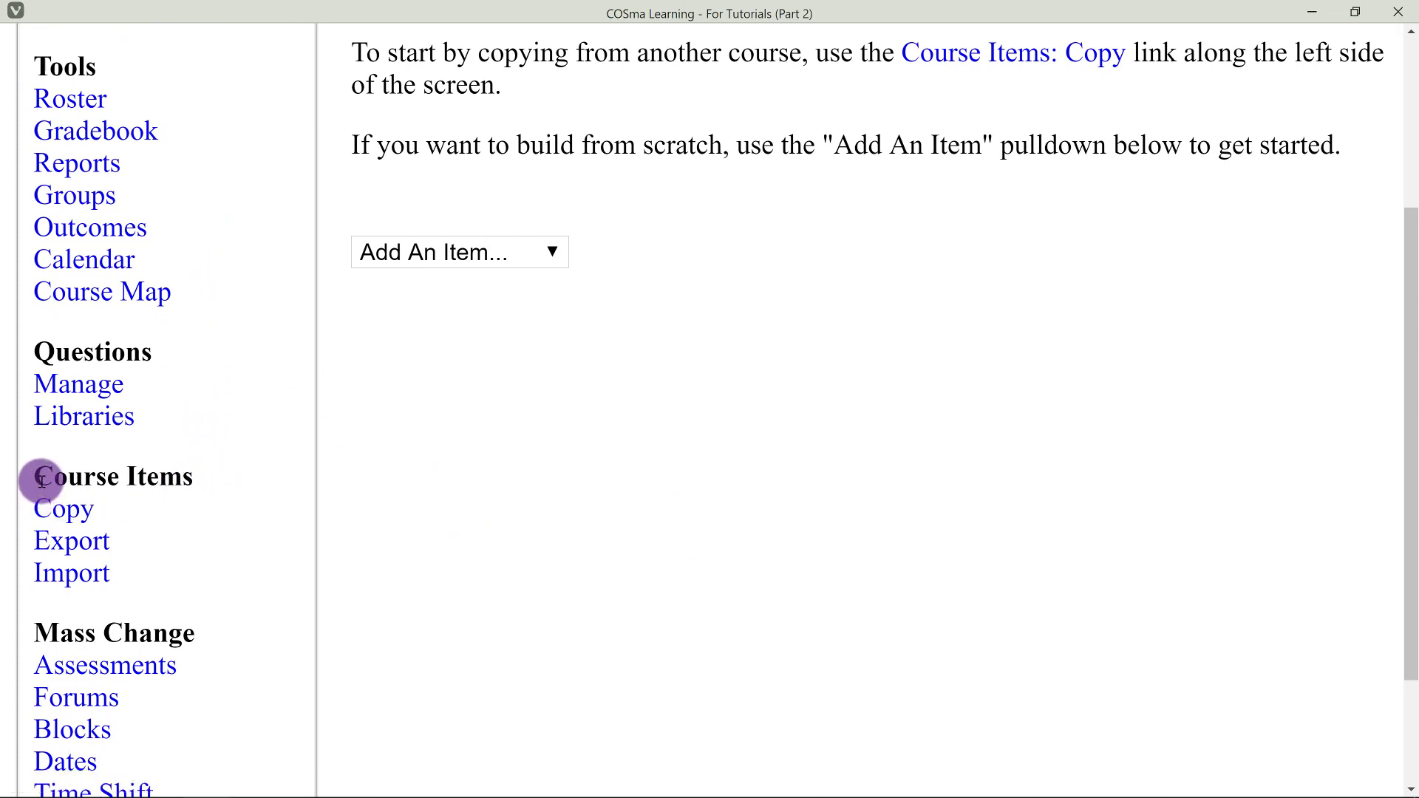
Choose FO: Pways PC/CA Development under Template Courses as the copy source.
{"action": "left_click", "coordinate": [71, 515]}
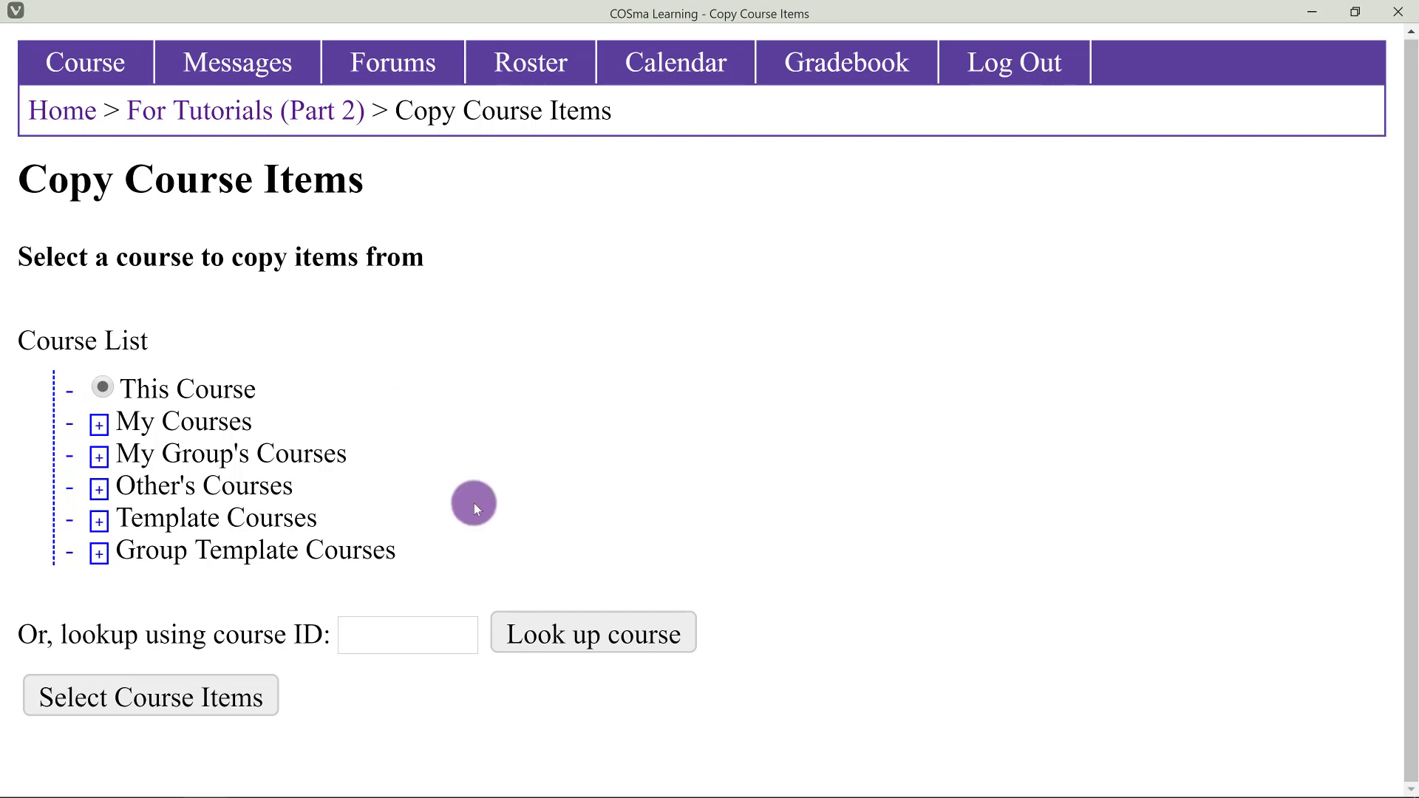
{"action": "left_click", "coordinate": [187, 527]}
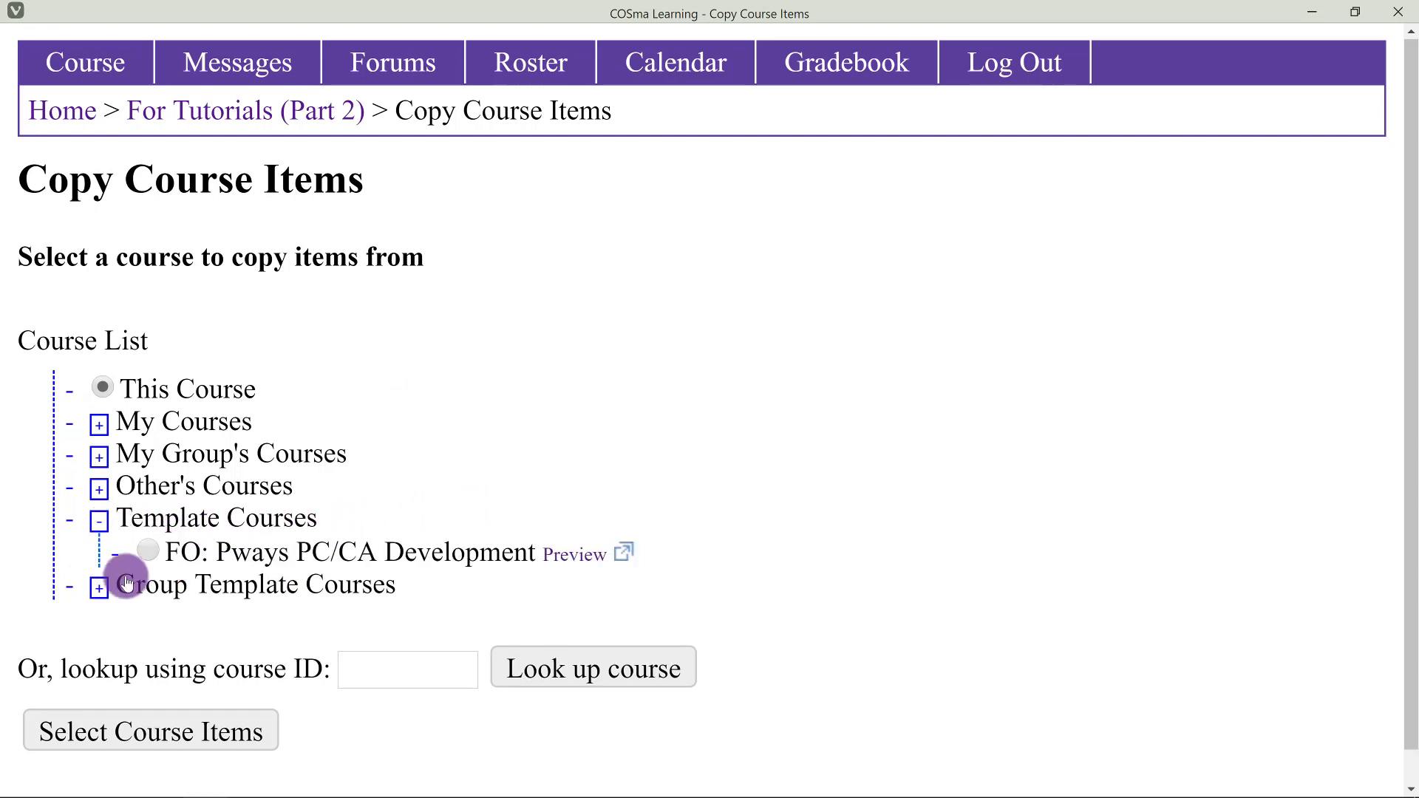
{"action": "left_click", "coordinate": [148, 551]}
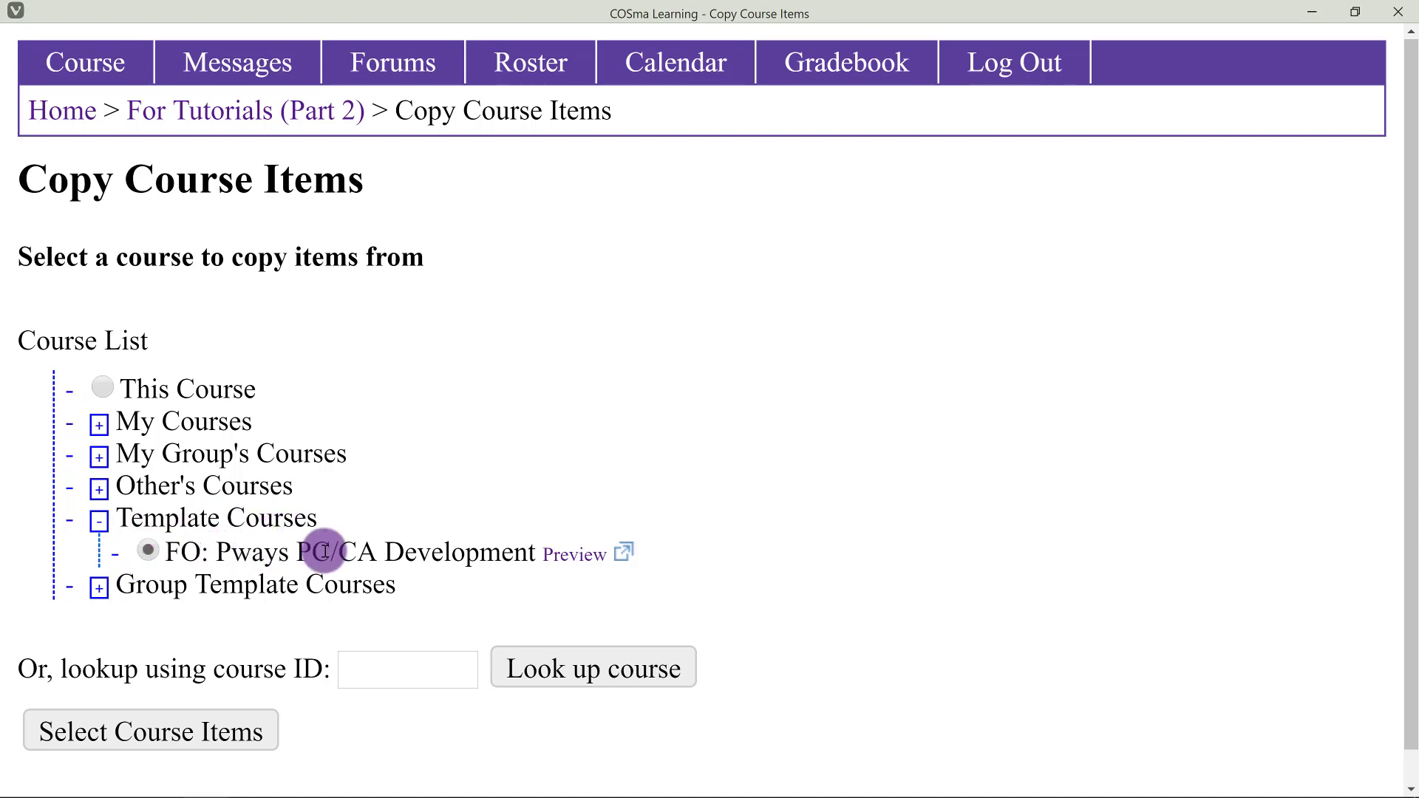
{"action": "scroll", "coordinate": [325, 551], "scroll_direction": "down", "scroll_amount": 1}
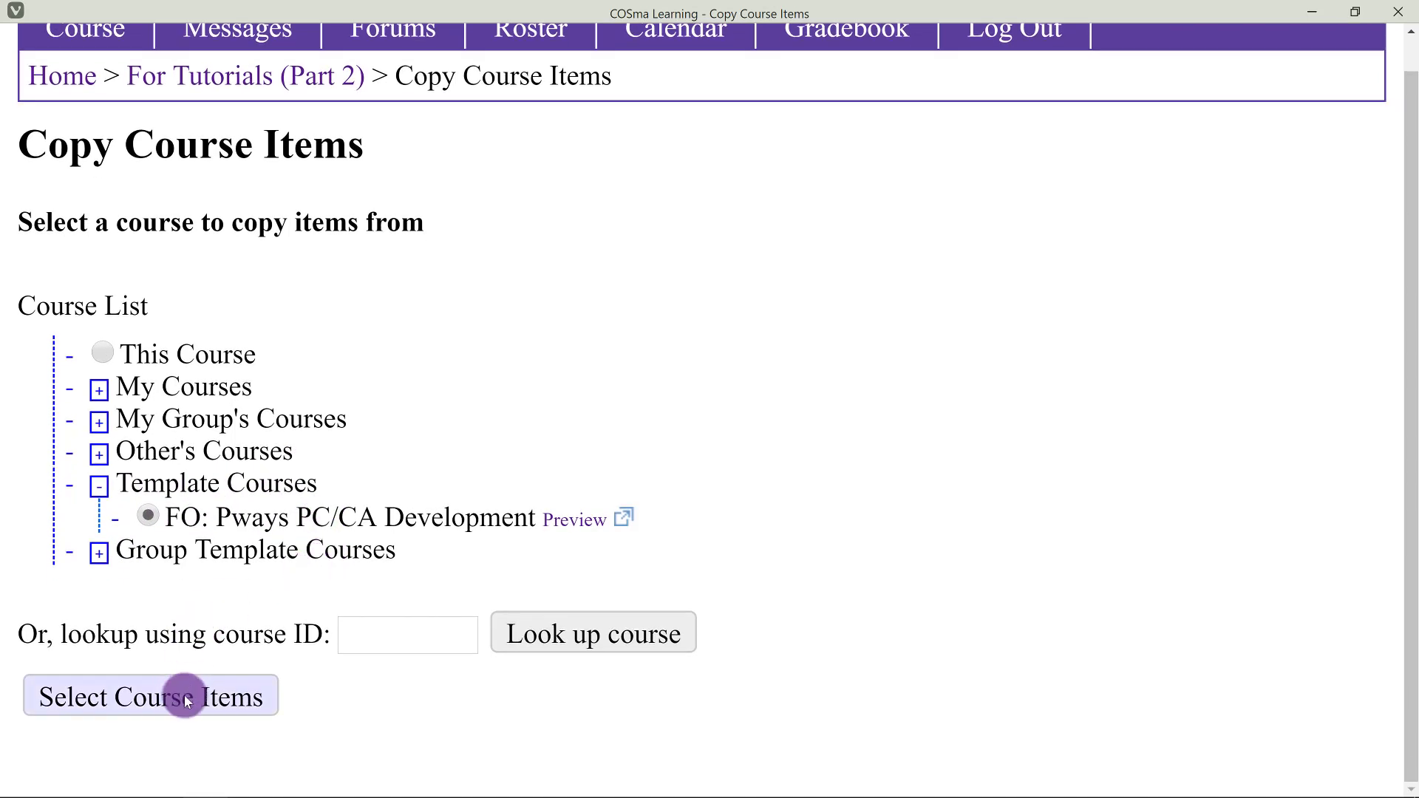
{"action": "left_click", "coordinate": [183, 700]}
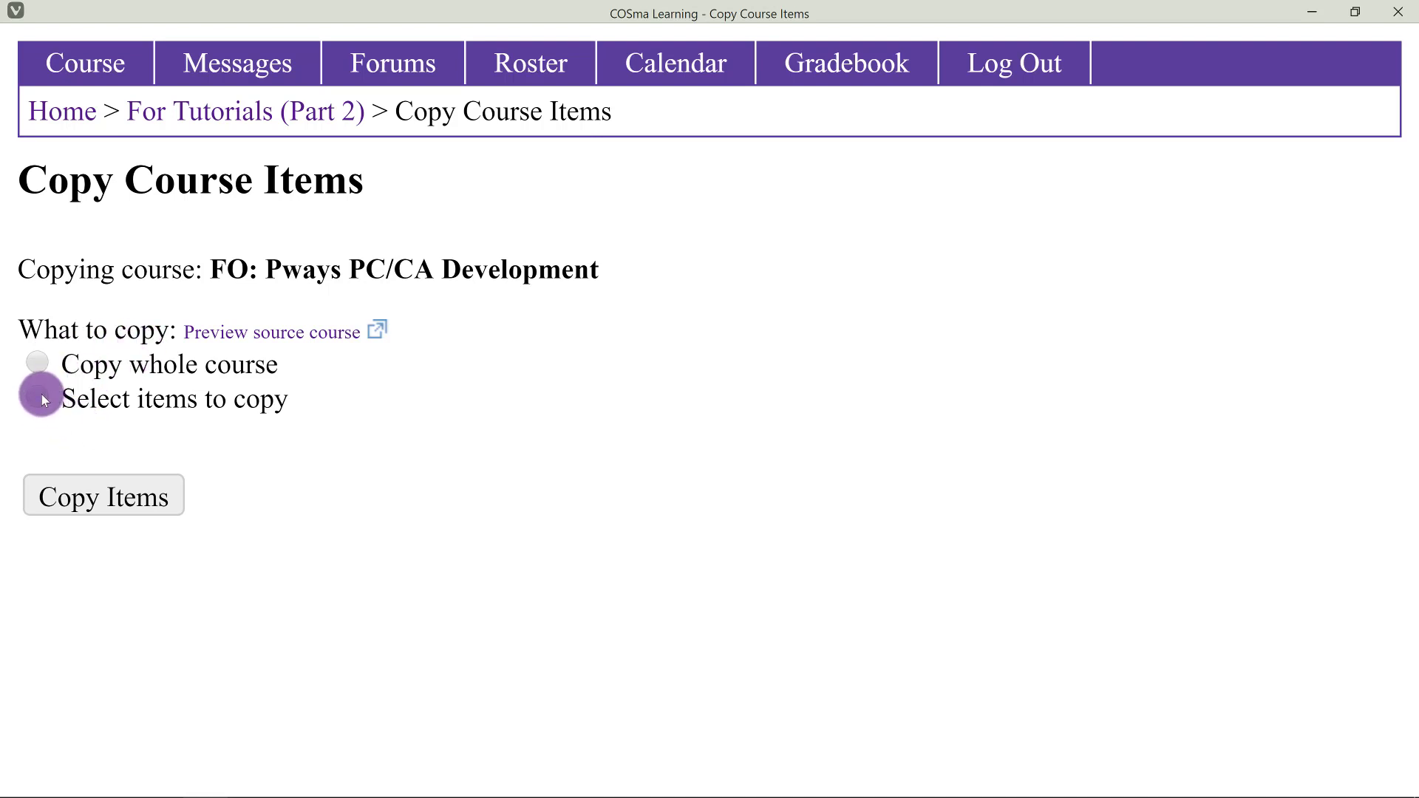
Copy the whole template course into For Tutorials (Part 2), keeping default options.
{"action": "left_click", "coordinate": [38, 363]}
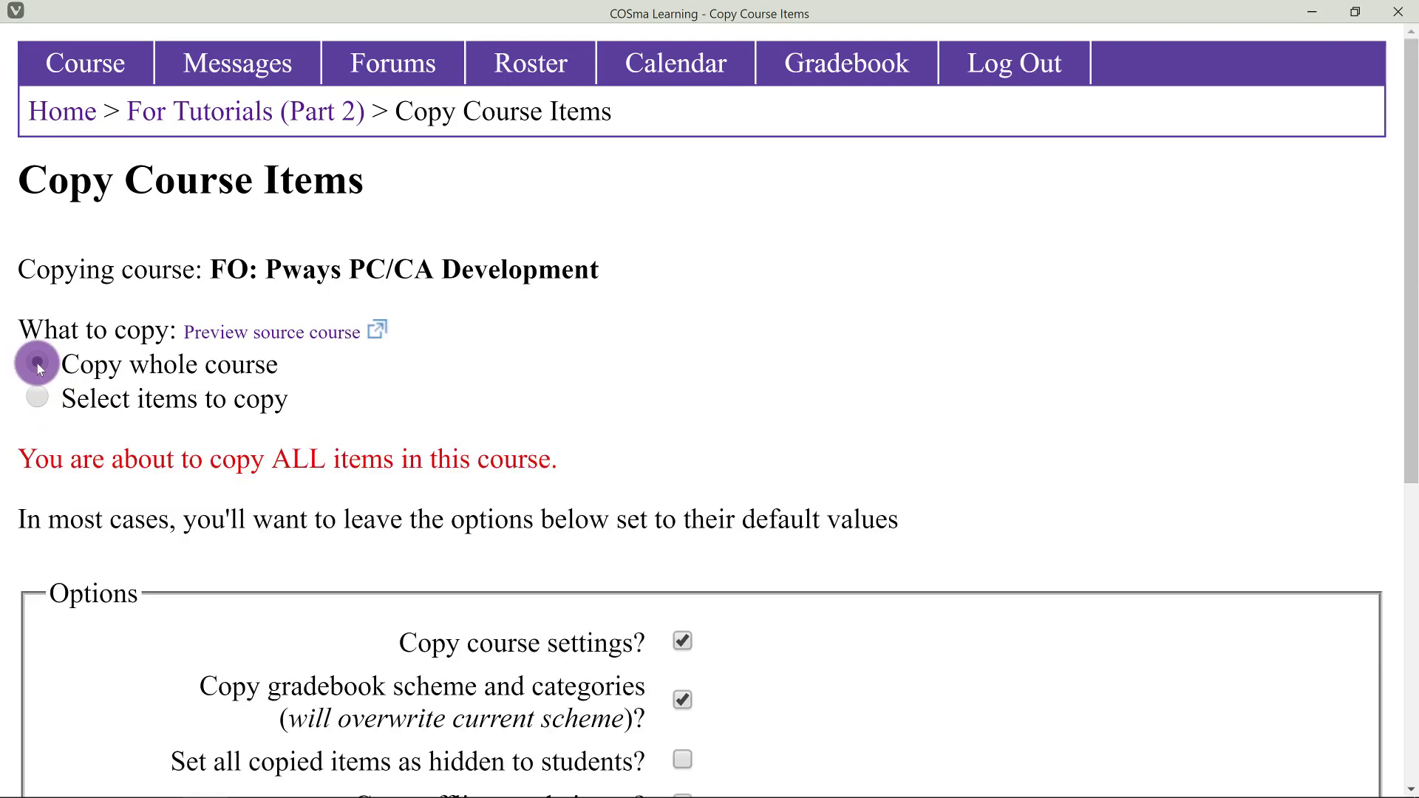
{"action": "scroll", "coordinate": [145, 357], "scroll_direction": "down", "scroll_amount": 2}
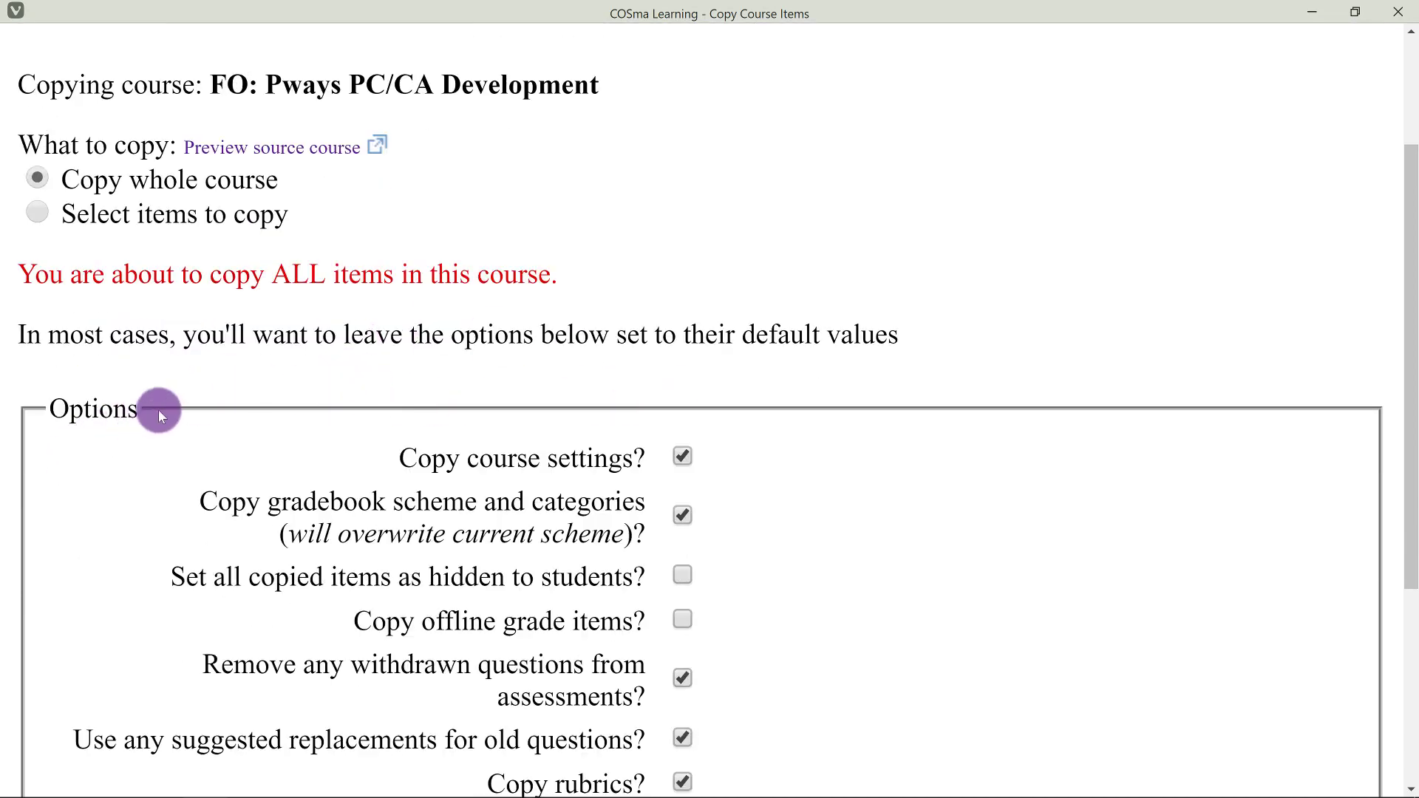
{"action": "scroll", "coordinate": [618, 414], "scroll_direction": "down", "scroll_amount": 3}
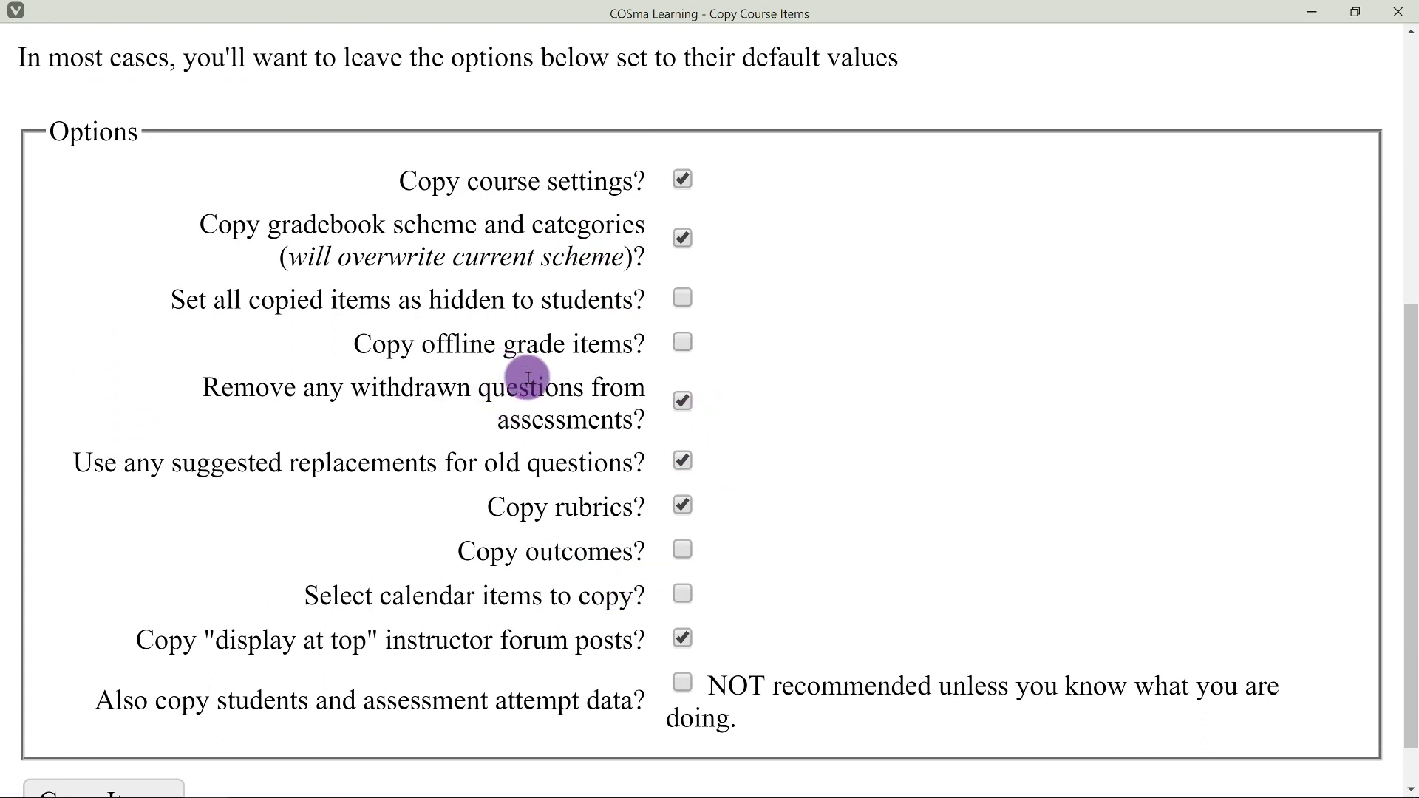
{"action": "scroll", "coordinate": [591, 326], "scroll_direction": "down", "scroll_amount": 2}
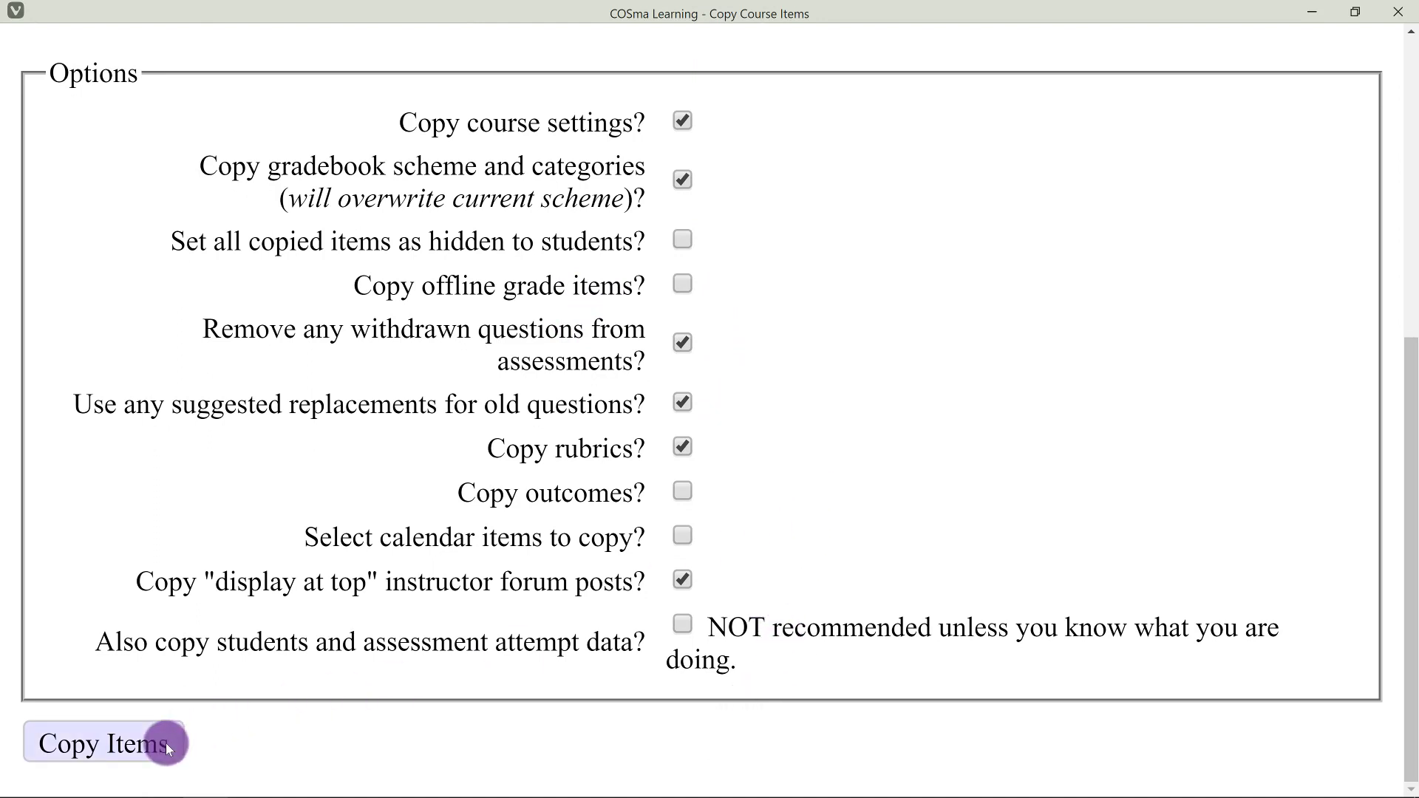
{"action": "left_click", "coordinate": [111, 756]}
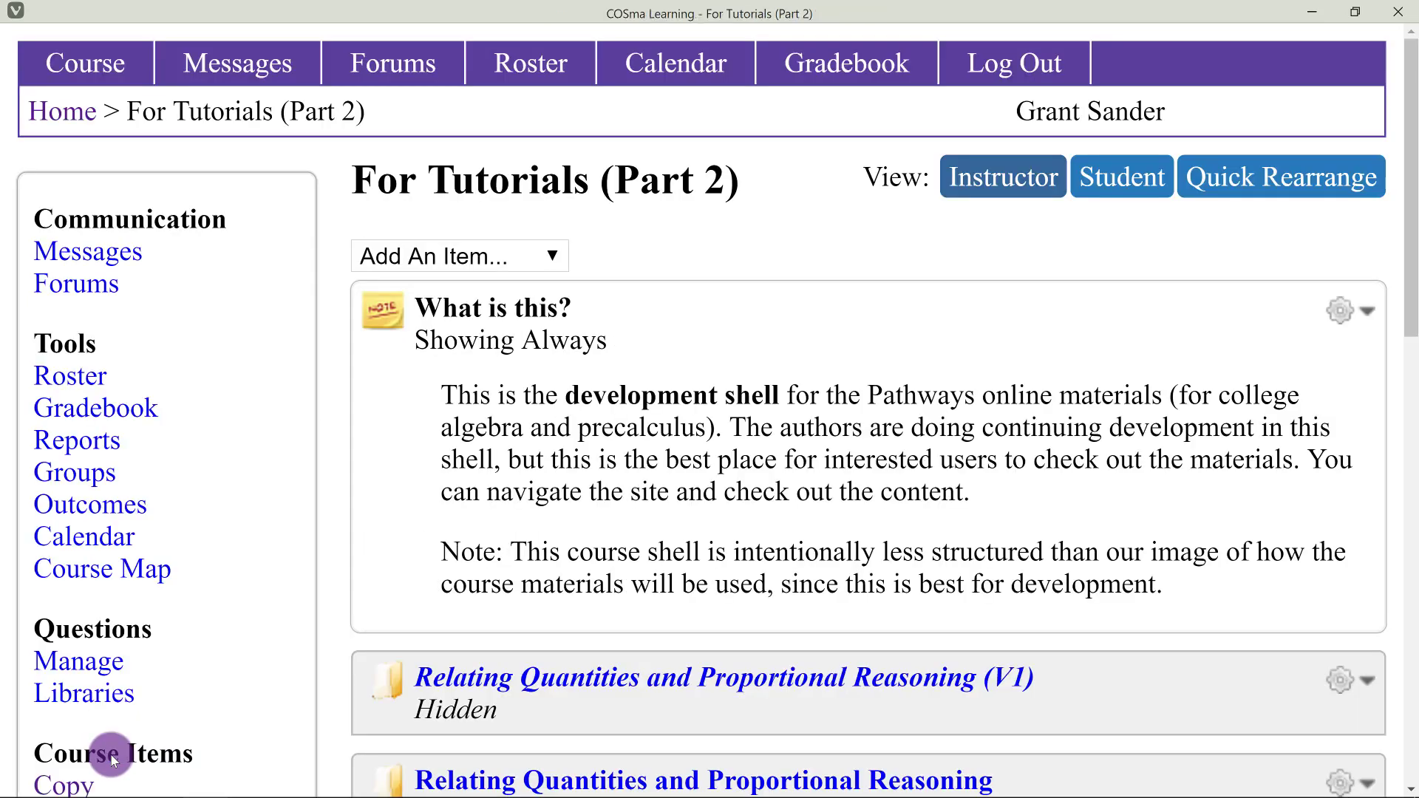
{"action": "scroll", "coordinate": [641, 460], "scroll_direction": "down", "scroll_amount": 6}
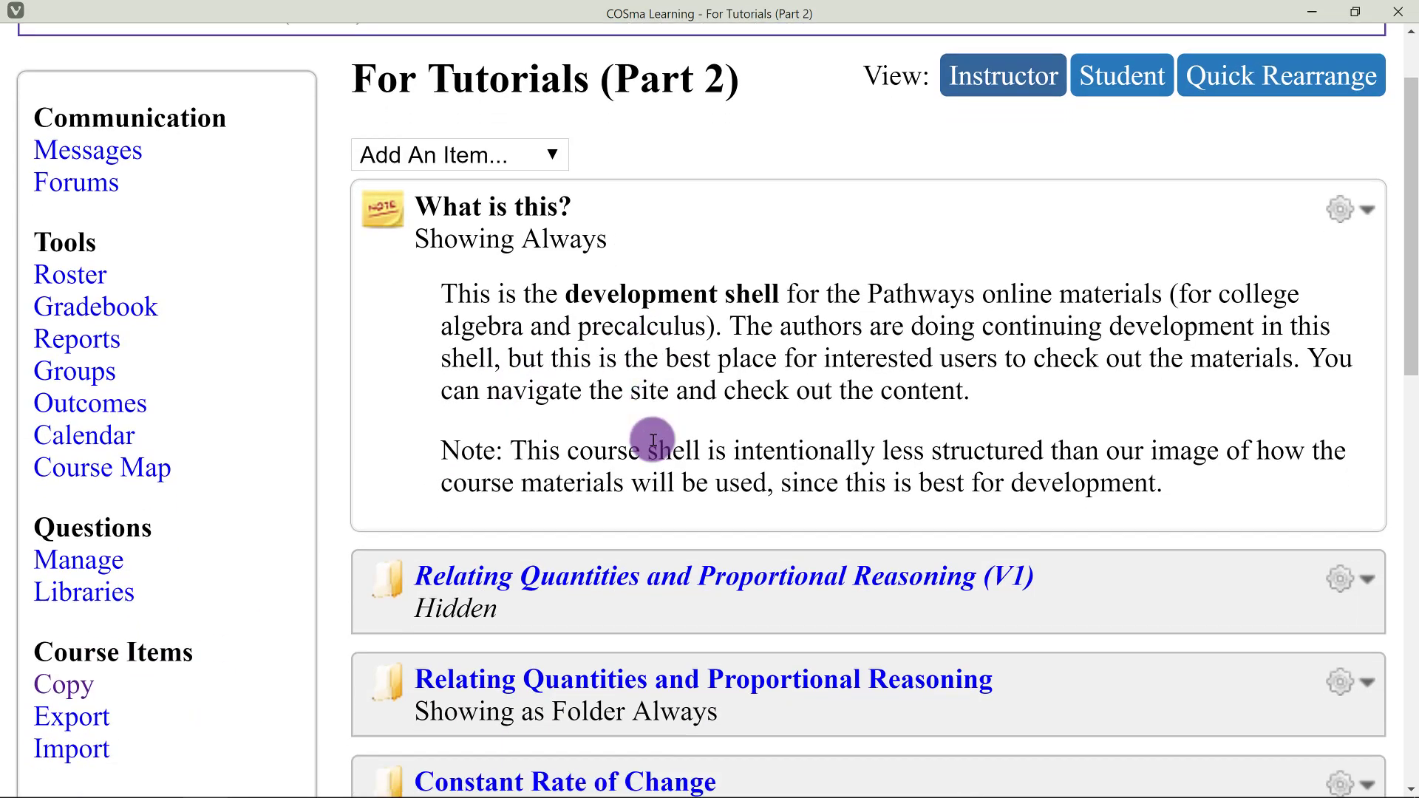
{"action": "scroll", "coordinate": [644, 526], "scroll_direction": "down", "scroll_amount": 9}
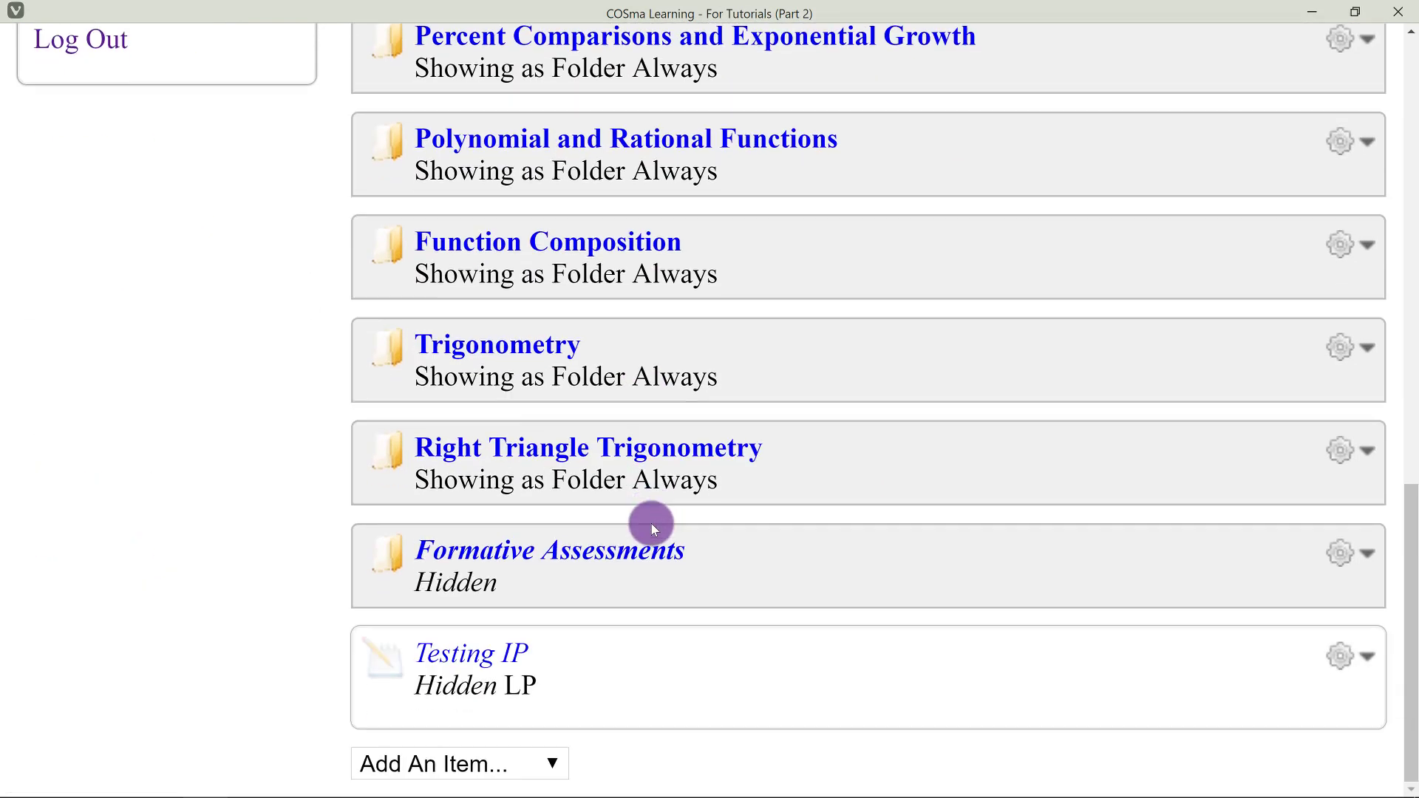
{"action": "scroll", "coordinate": [657, 527], "scroll_direction": "up", "scroll_amount": 8}
{"action": "scroll", "coordinate": [662, 527], "scroll_direction": "up", "scroll_amount": 7}
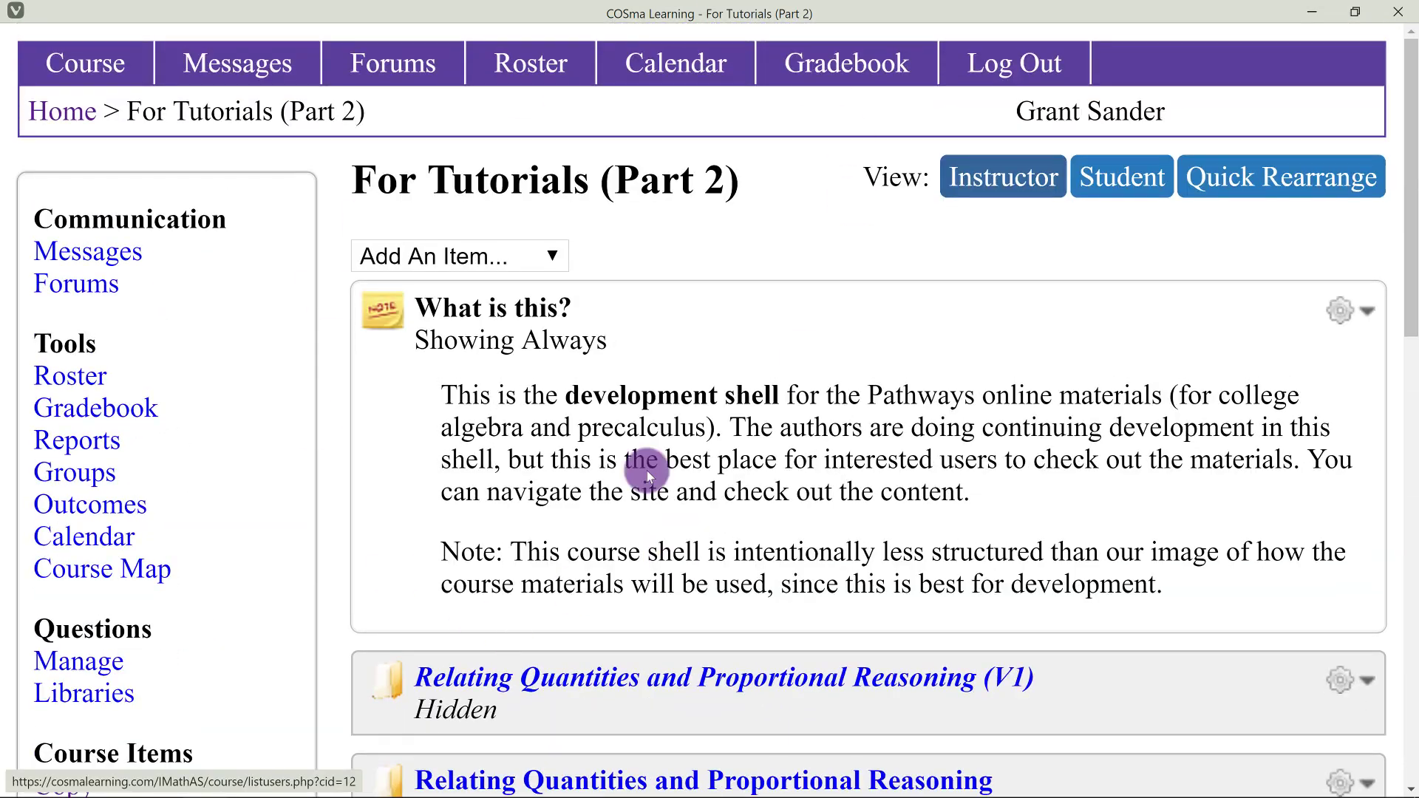
{"action": "scroll", "coordinate": [576, 490], "scroll_direction": "down", "scroll_amount": 2}
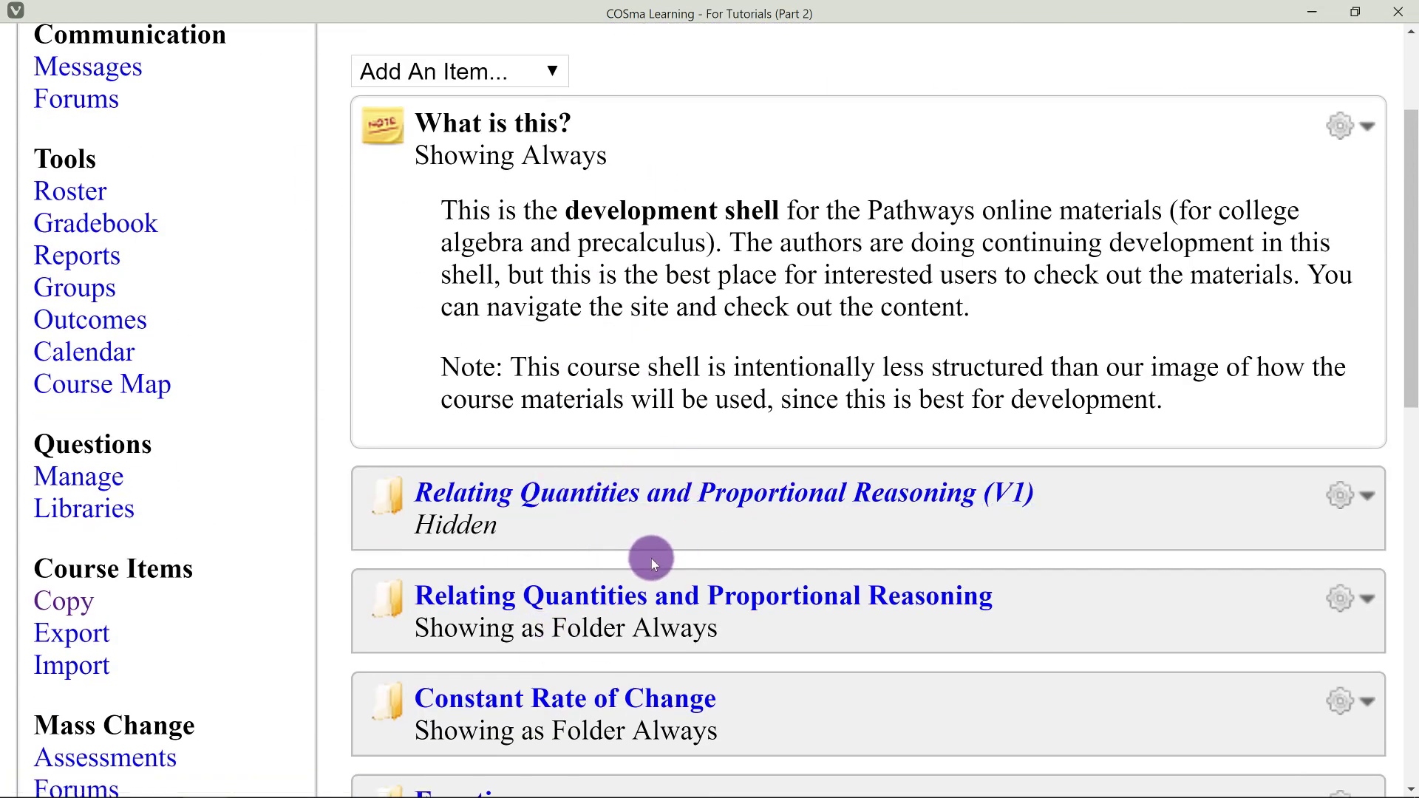
{"action": "scroll", "coordinate": [683, 543], "scroll_direction": "up", "scroll_amount": 1}
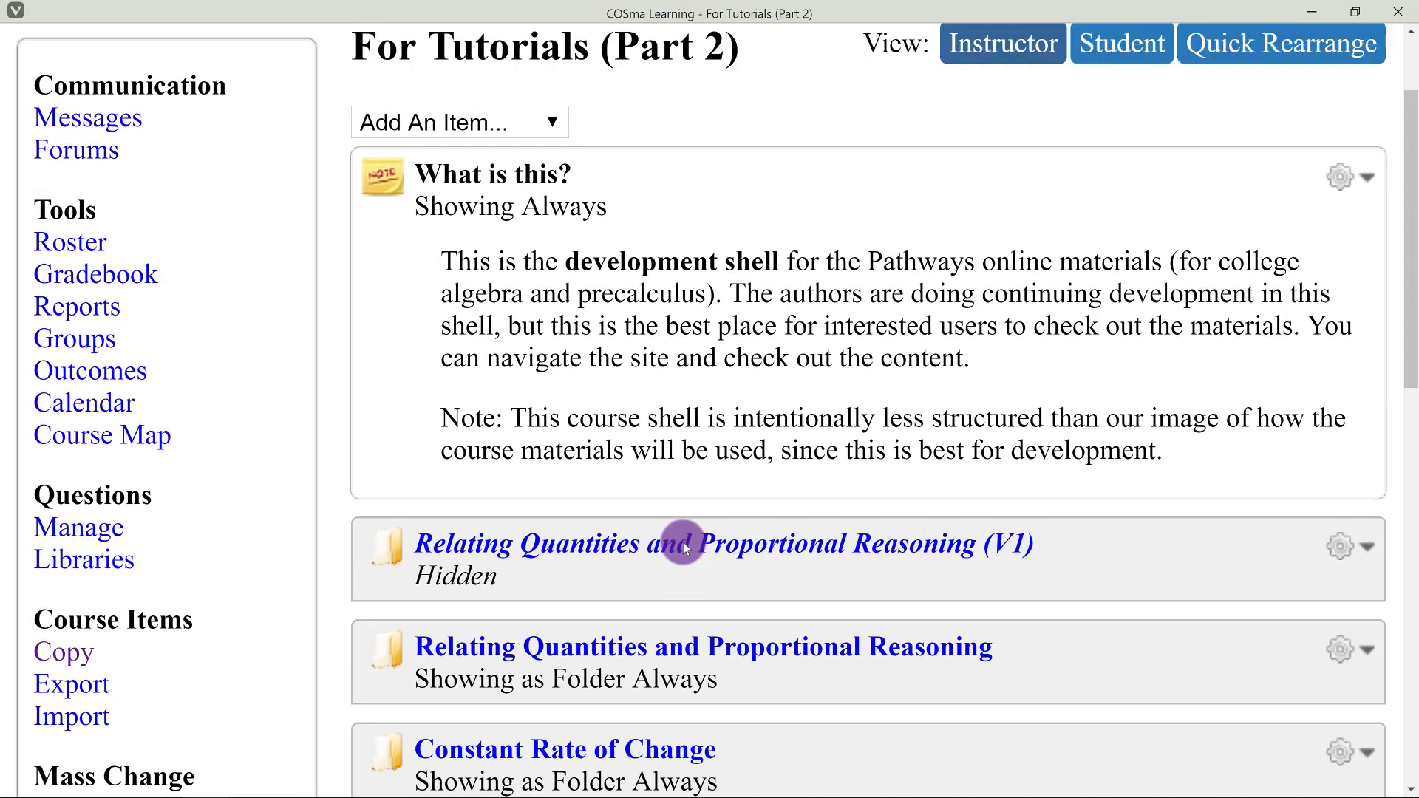
{"action": "scroll", "coordinate": [682, 542], "scroll_direction": "down", "scroll_amount": 3}
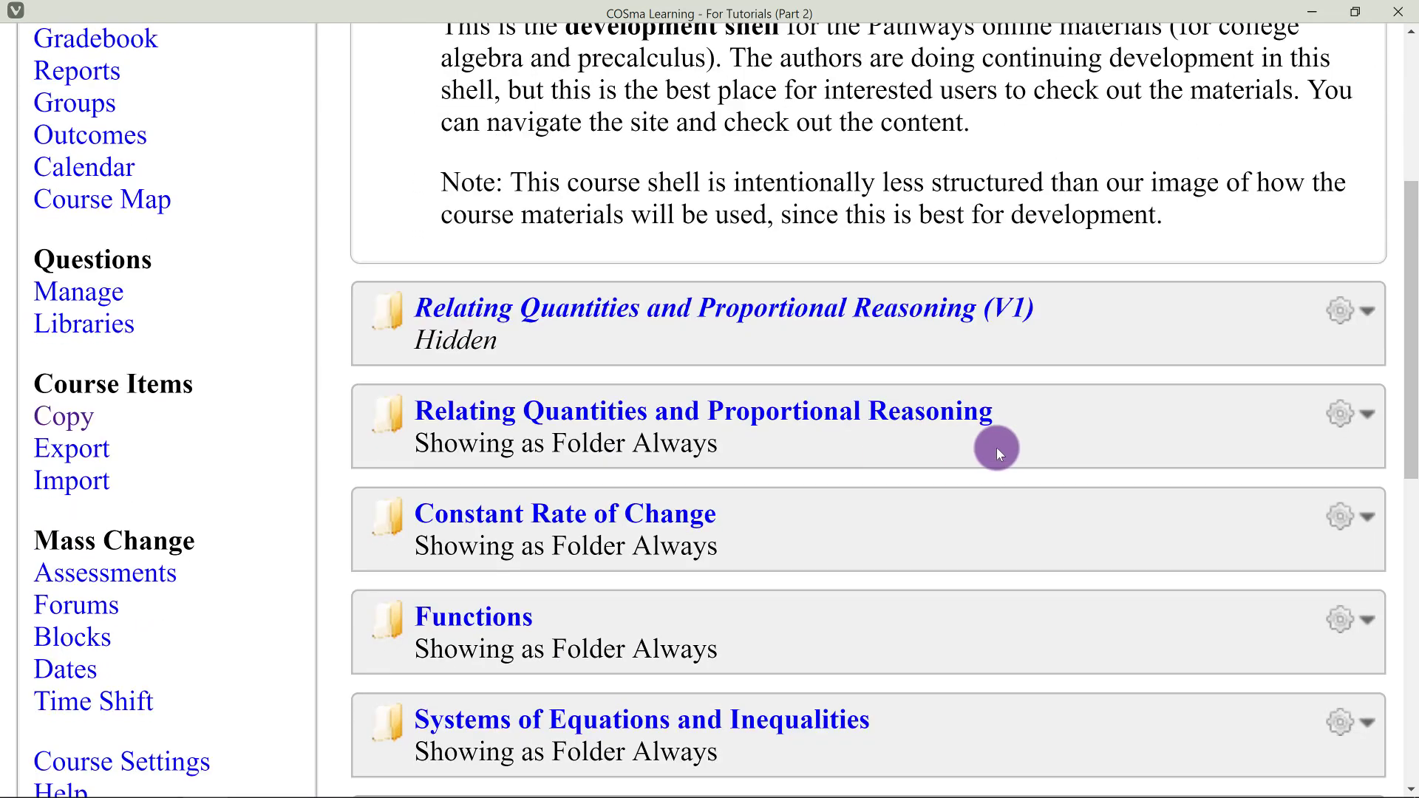
{"action": "left_click", "coordinate": [1344, 411]}
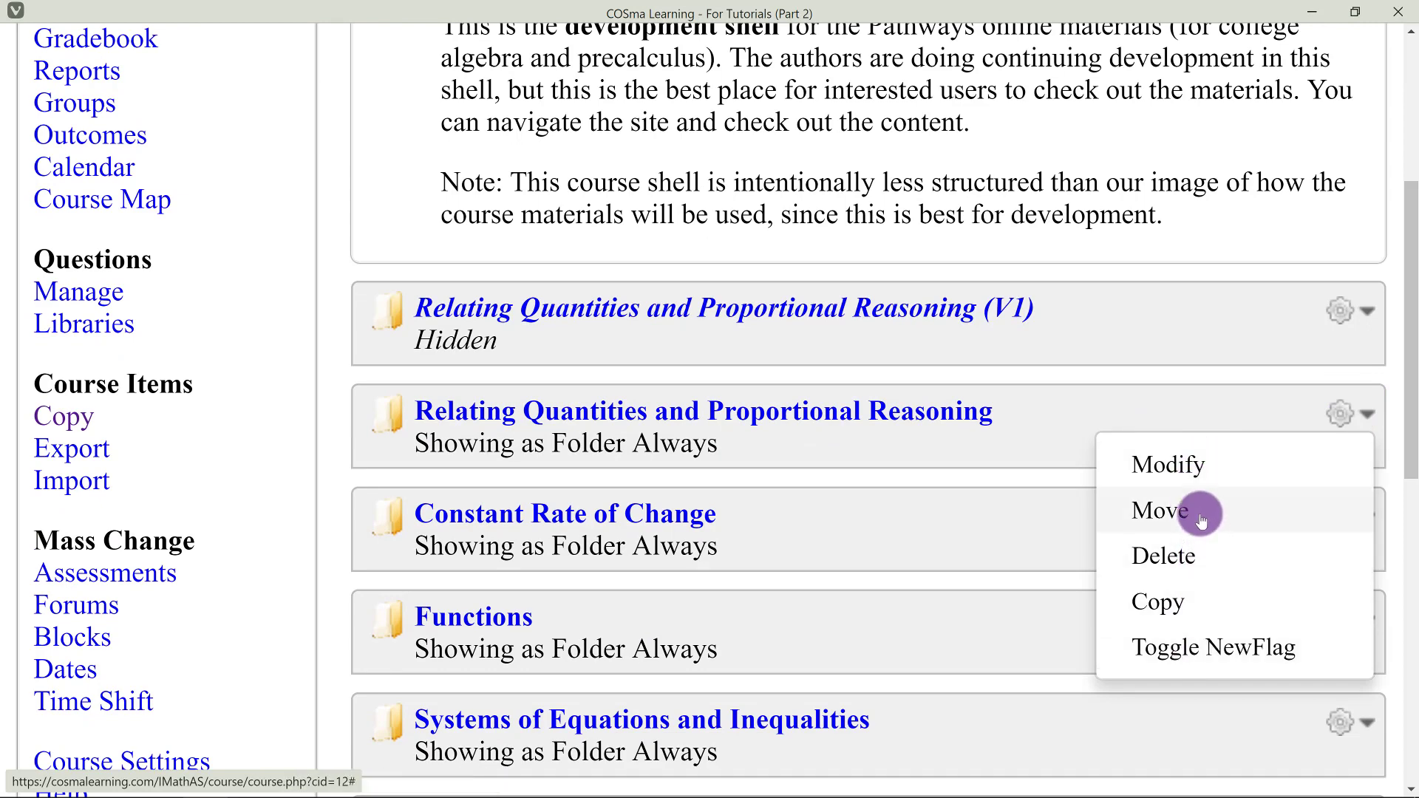
{"action": "left_click", "coordinate": [1049, 396]}
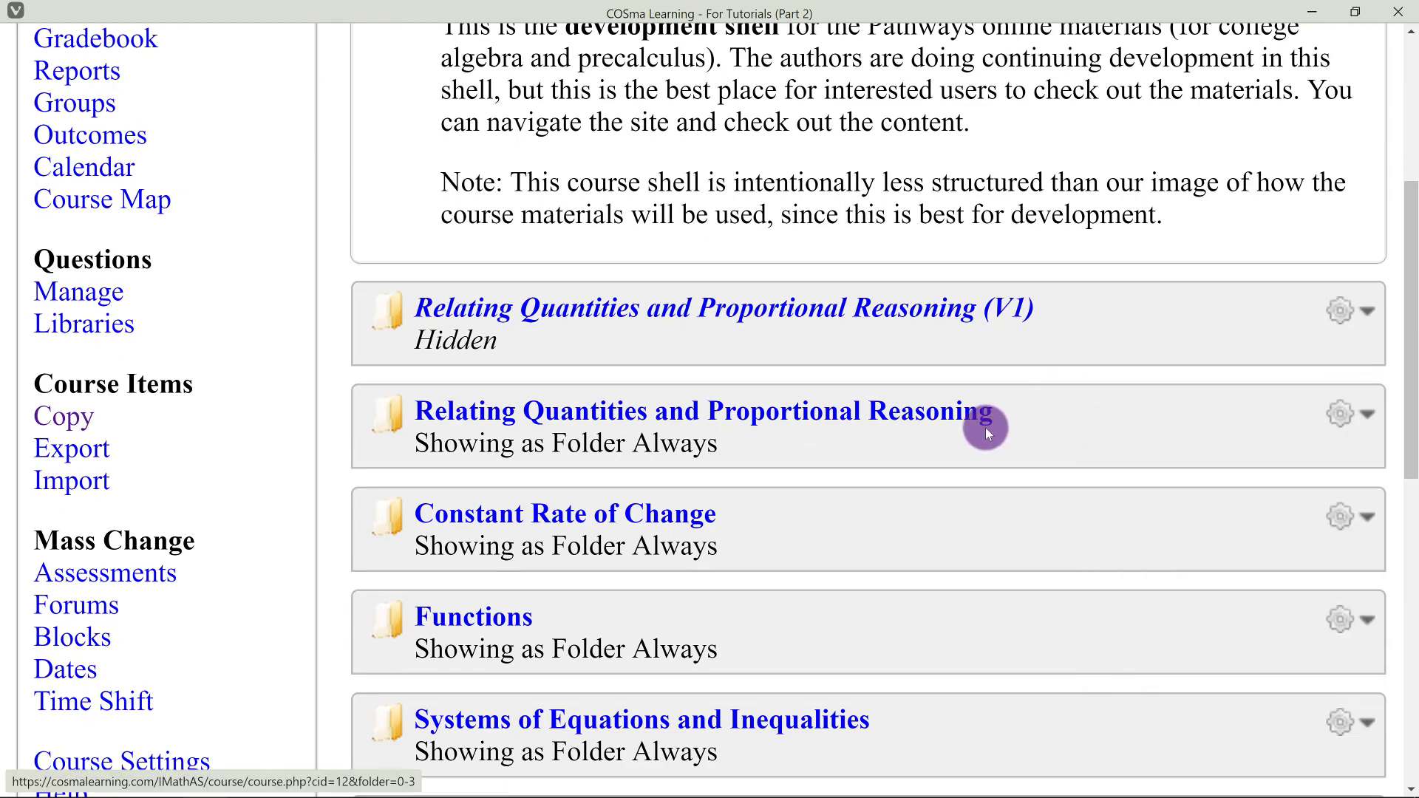
{"action": "scroll", "coordinate": [986, 427], "scroll_direction": "up", "scroll_amount": 5}
{"action": "scroll", "coordinate": [1047, 425], "scroll_direction": "down", "scroll_amount": 1}
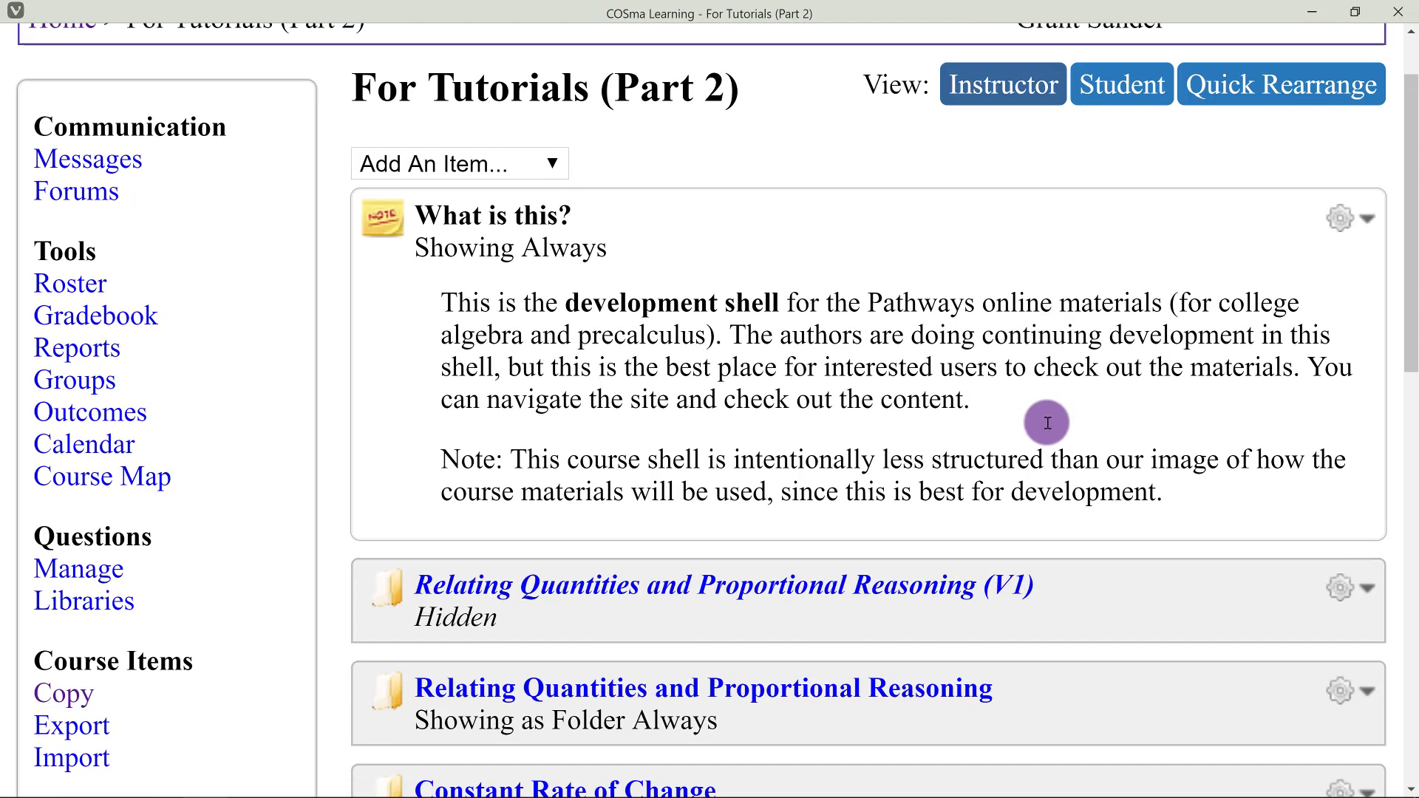